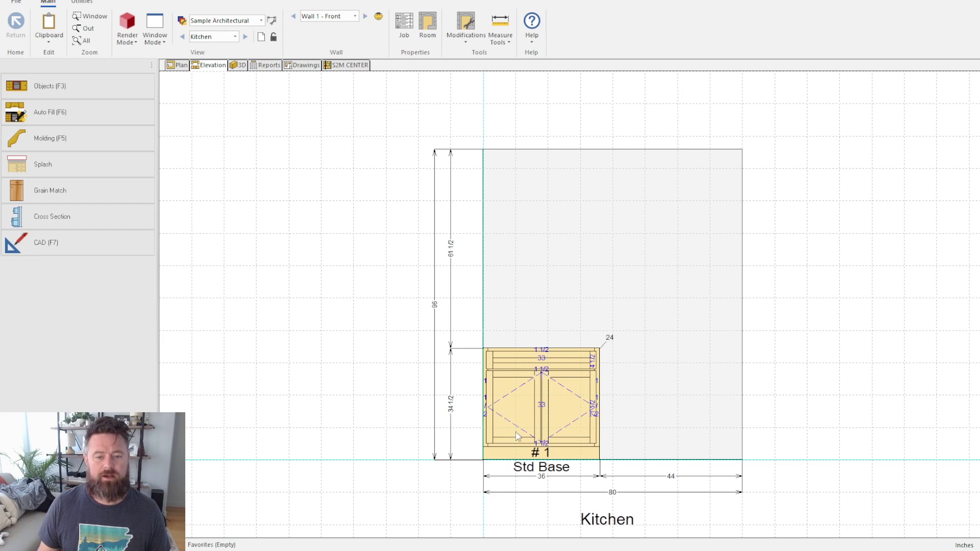
Step: Open the Std Base cabinet in the cabinet editor
scroll(515, 432, "up", 2)
scroll(466, 366, "down", 2)
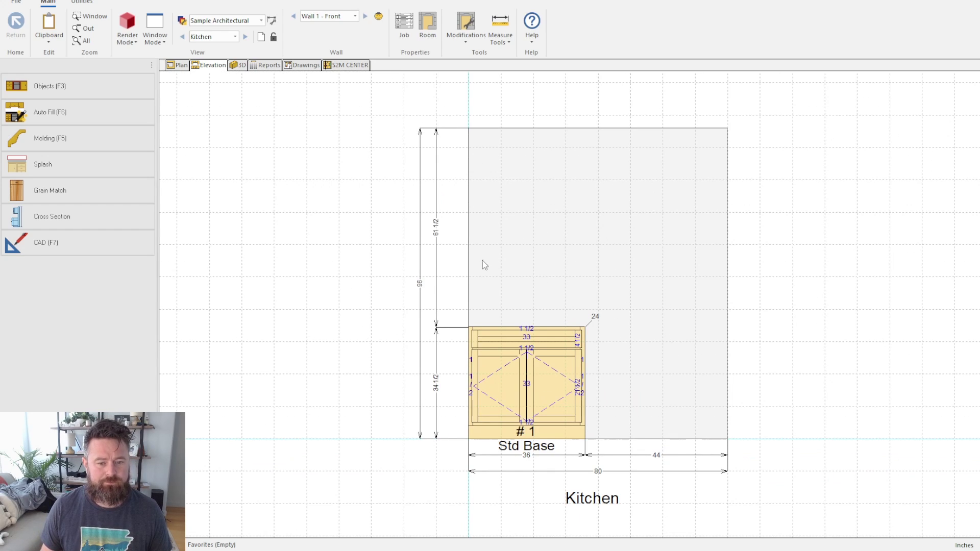
left_click(534, 401)
double_click(532, 400)
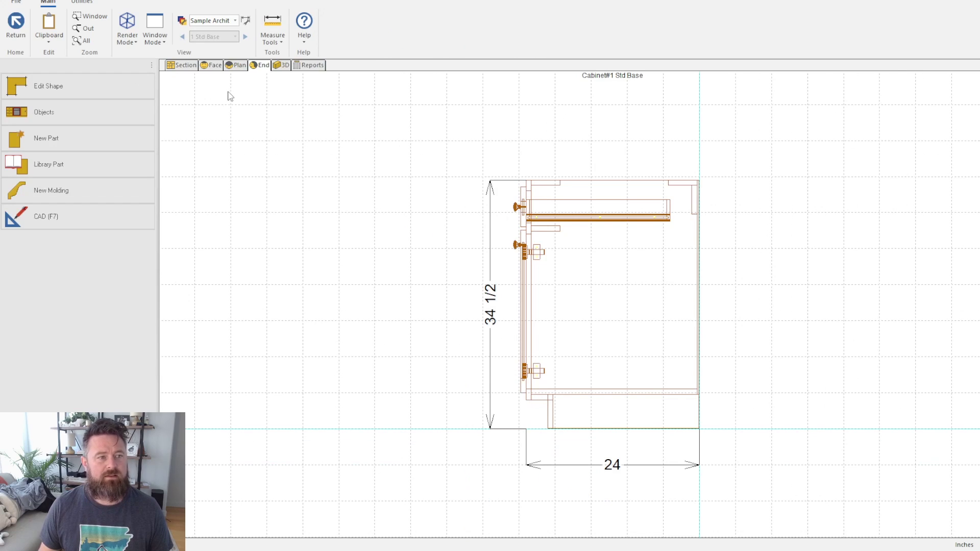
Step: Check the Section, Face, Plan and End views, then select the LU unfinished left end panel
left_click(183, 65)
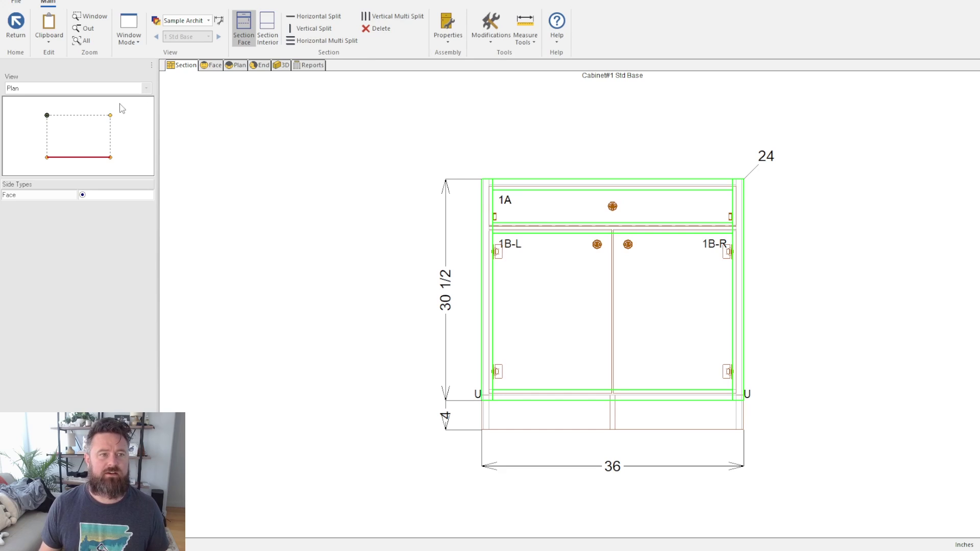
left_click(216, 69)
left_click(237, 69)
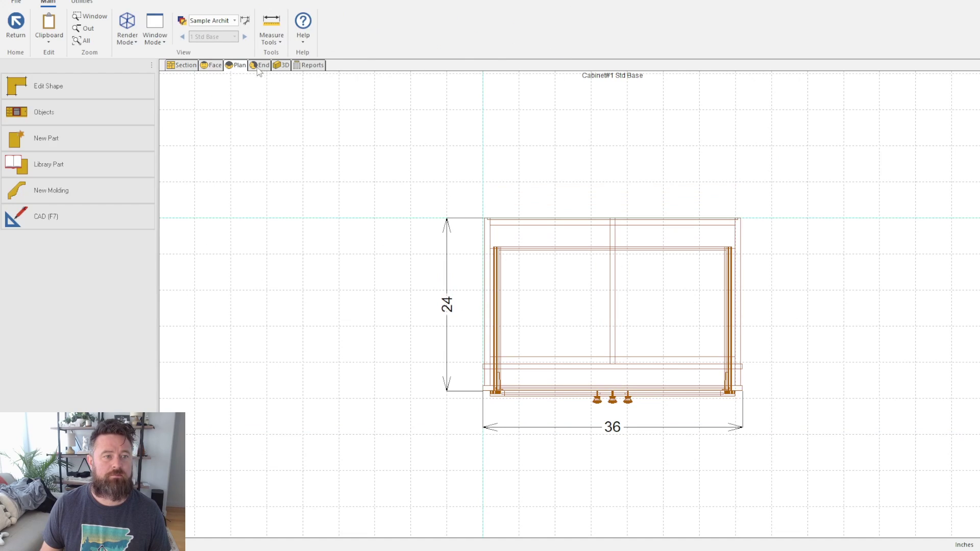
left_click(263, 66)
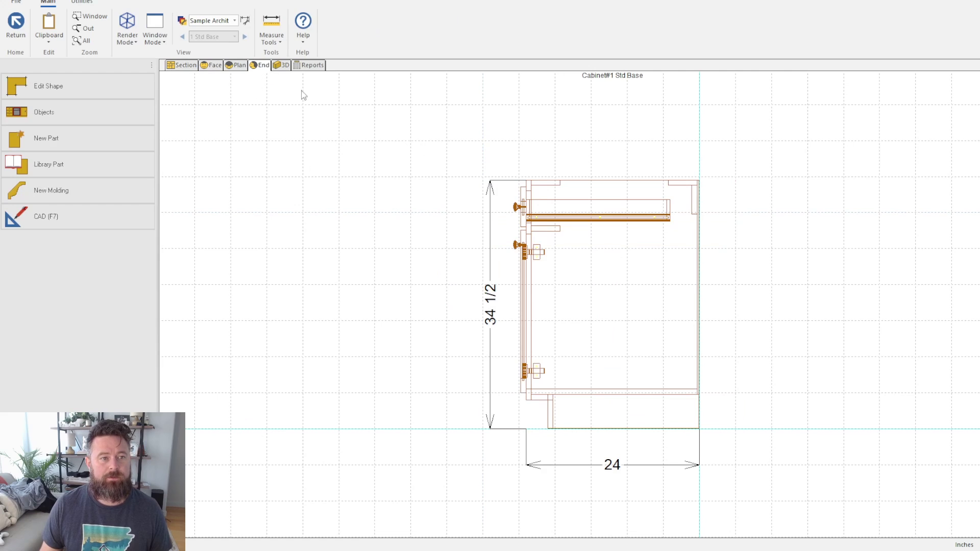
right_click(603, 270)
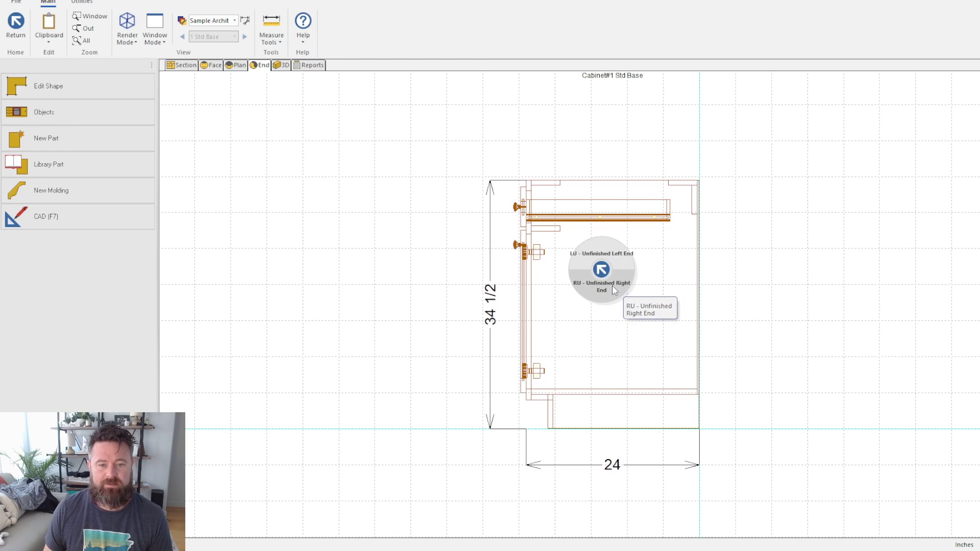
left_click(612, 254)
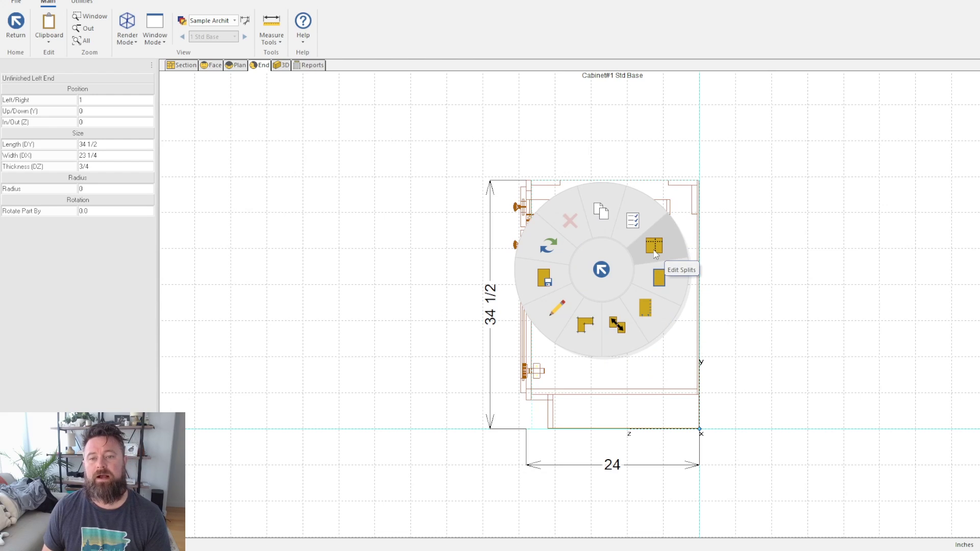
Step: Open the left end panel in CAM, switch the Work Plane between Front and Back, leave Front, and return
left_click(556, 310)
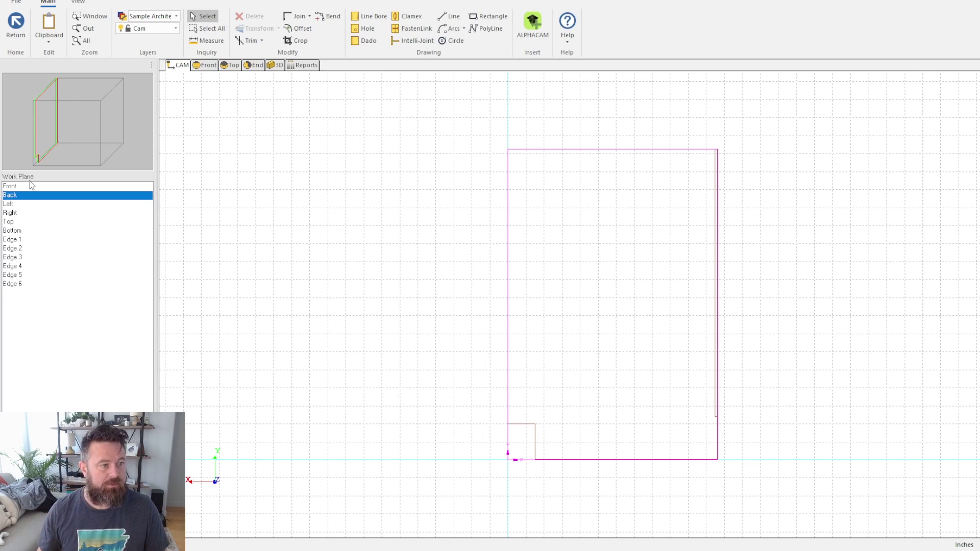
left_click(13, 187)
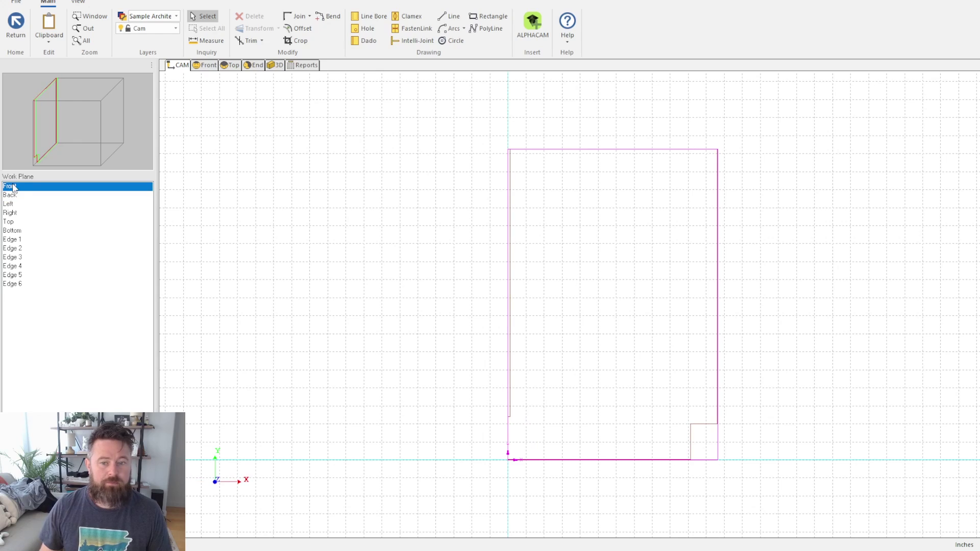
left_click(11, 195)
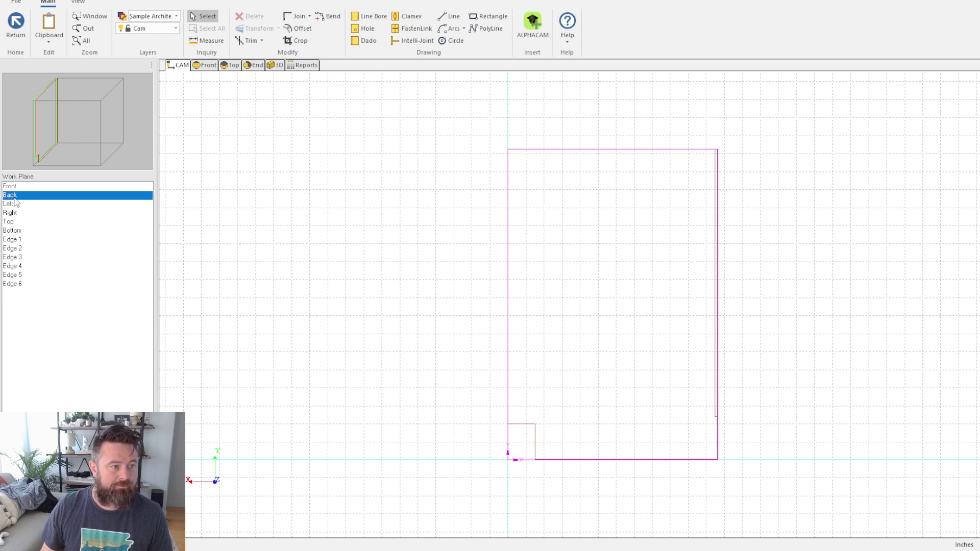
left_click(19, 190)
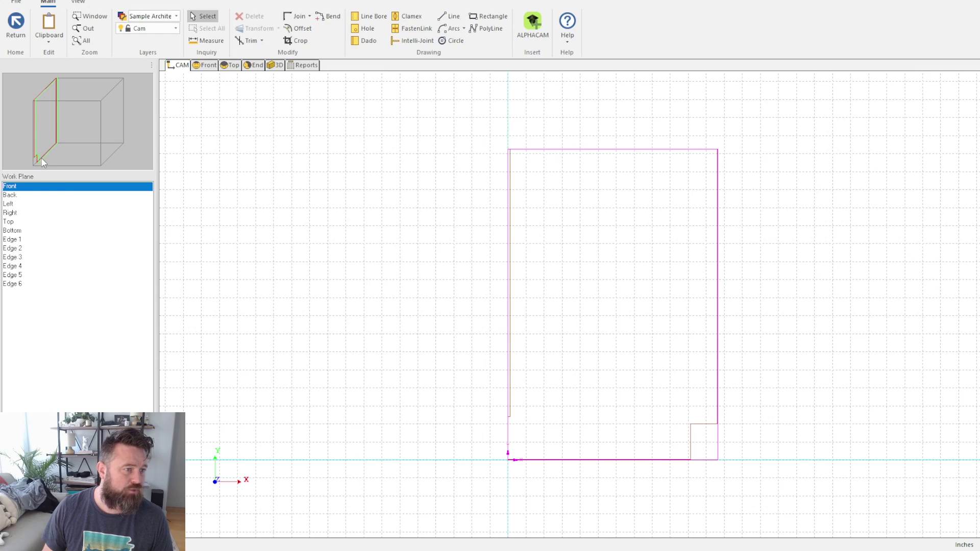
left_click(15, 196)
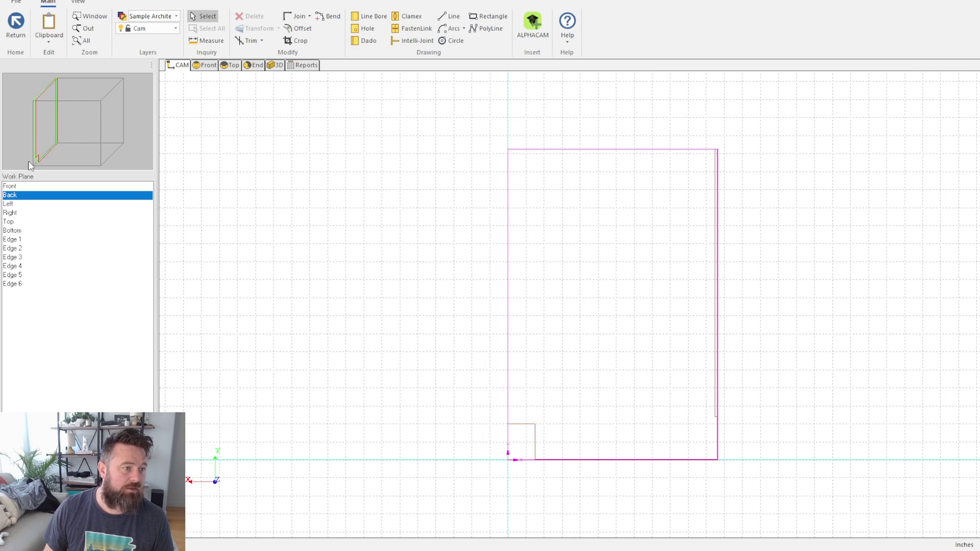
left_click(16, 186)
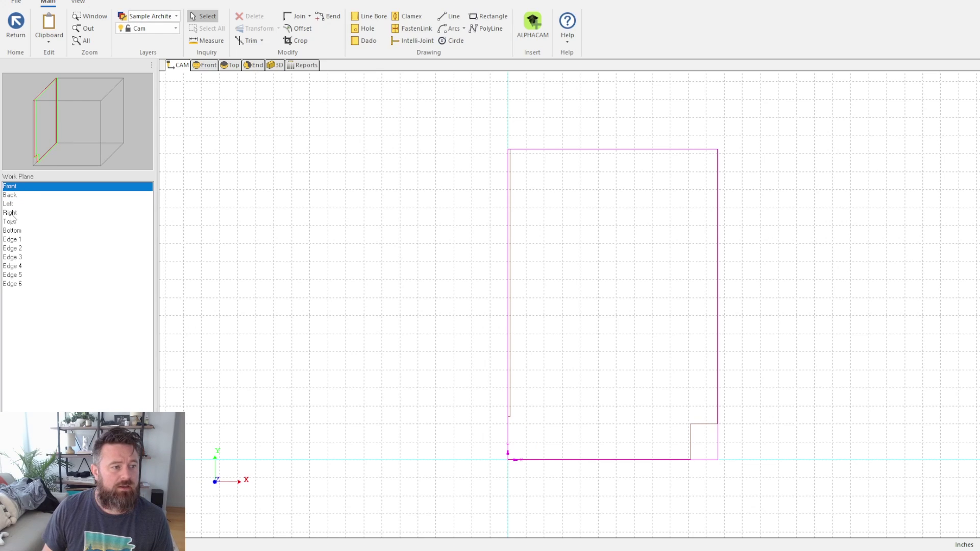
left_click(33, 197)
left_click(31, 187)
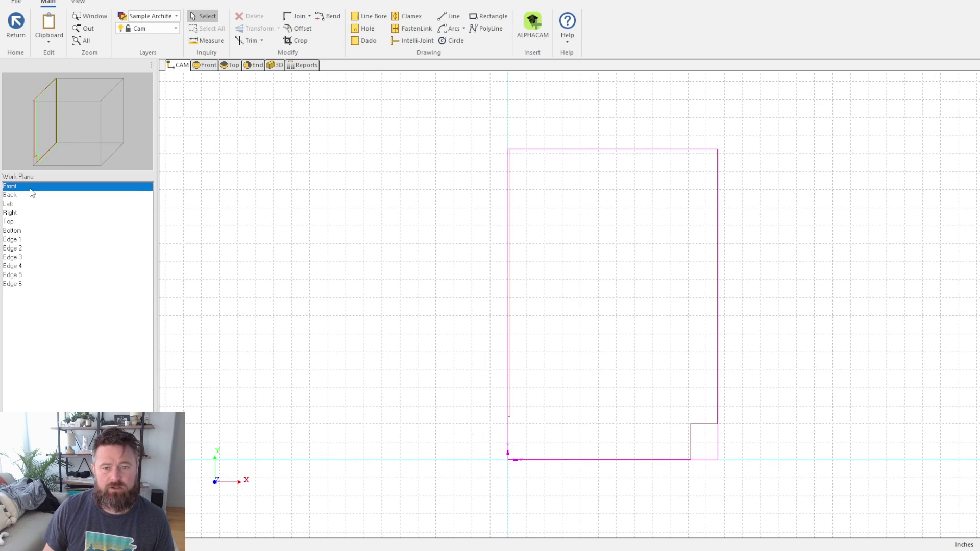
left_click(16, 24)
Step: Add a Horizontal Split shelf to the lower interior opening and view it from the End
left_click(184, 66)
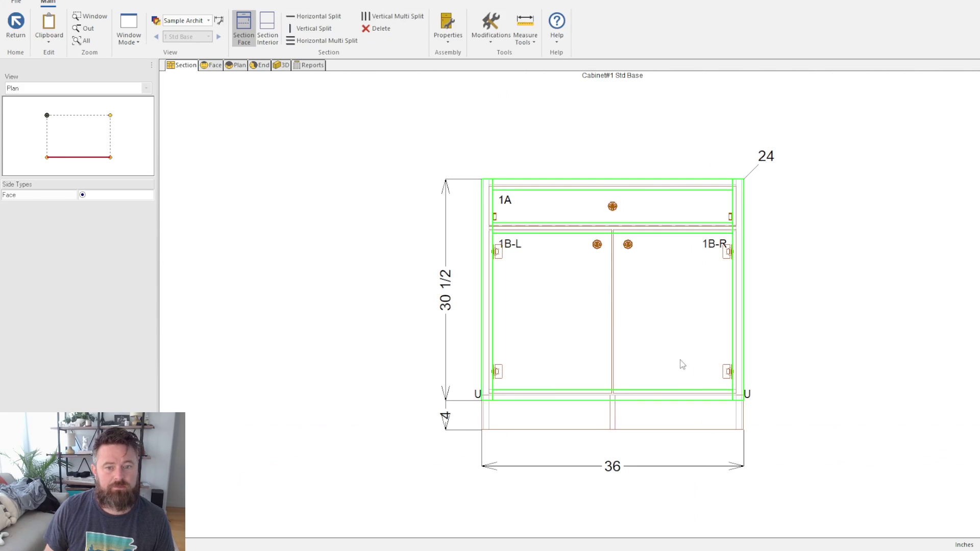
left_click(271, 25)
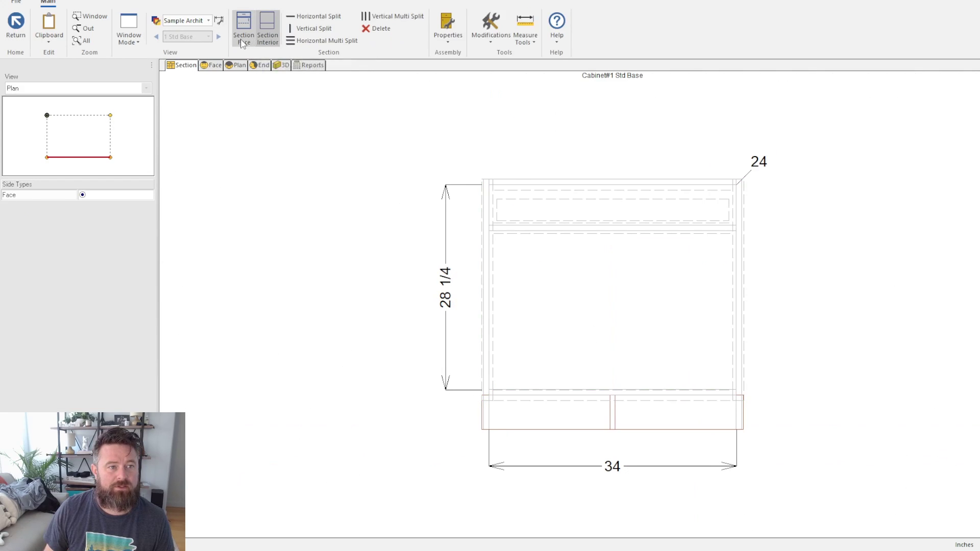
left_click(594, 337)
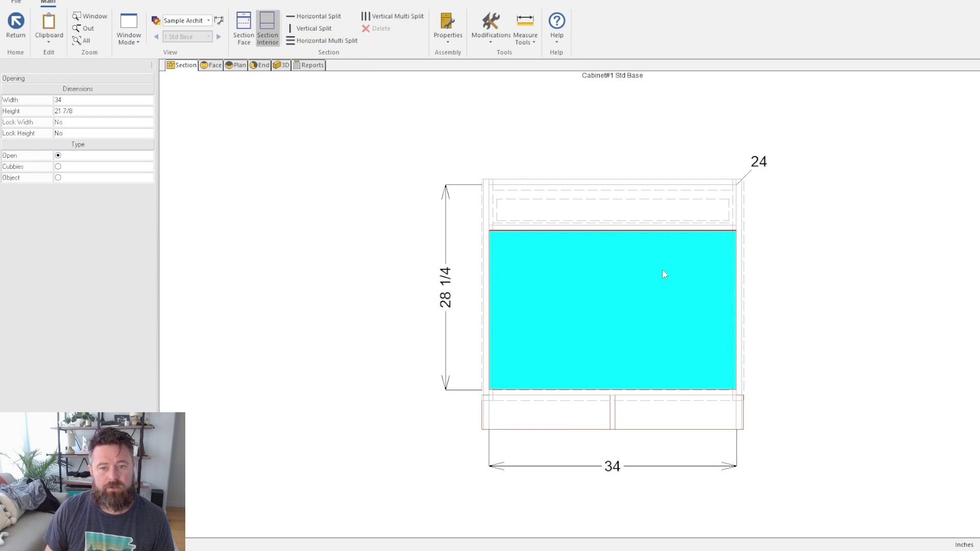
left_click(311, 17)
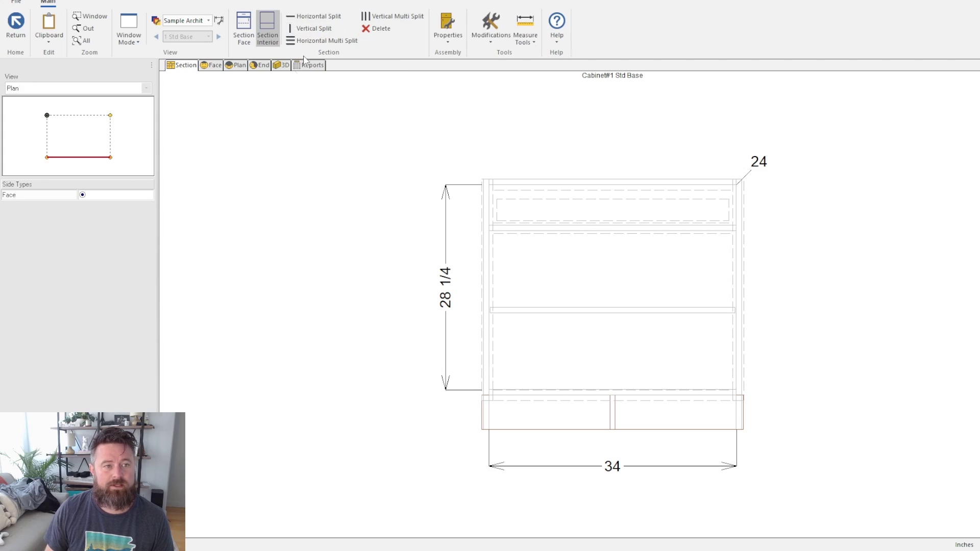
left_click(260, 65)
scroll(615, 313, "up", 2)
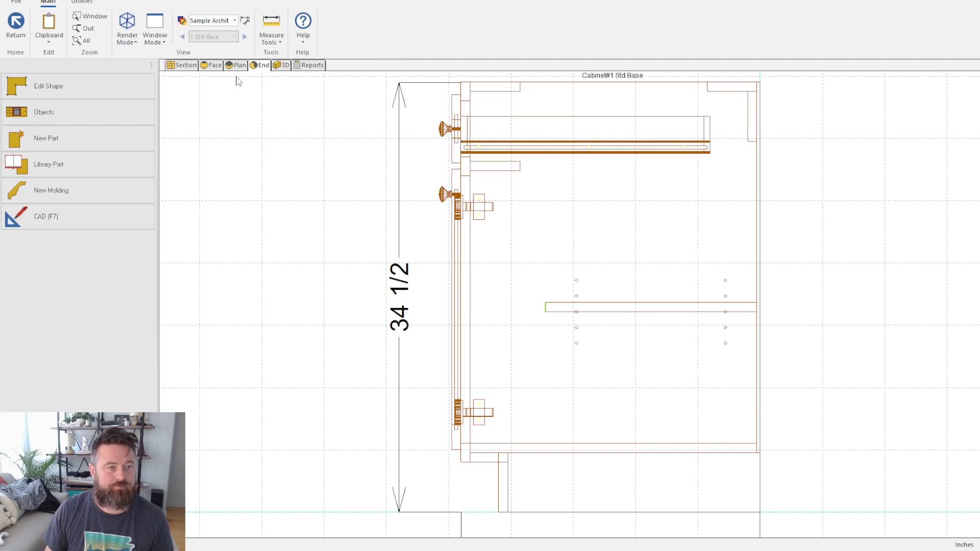
Step: Open the unfinished left end panel in the CAM editor
right_click(588, 240)
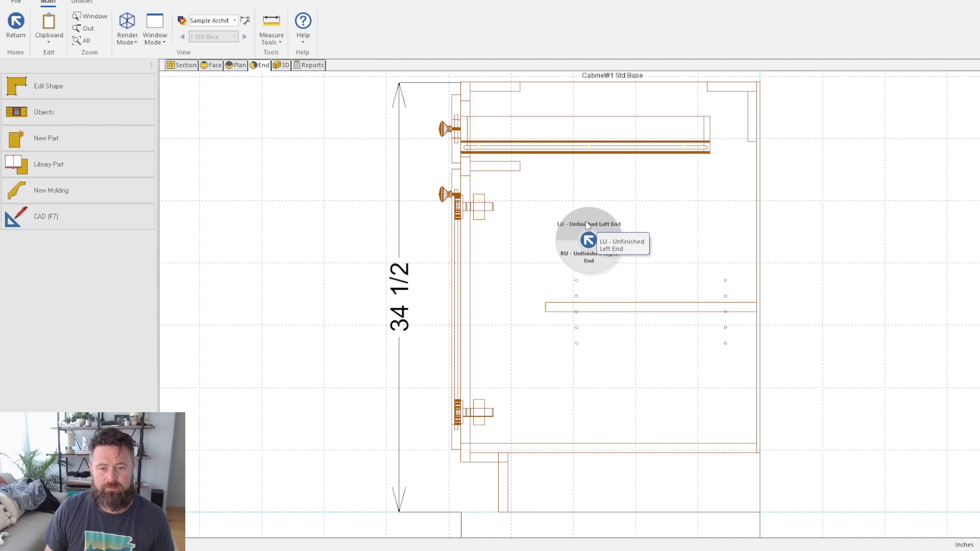
left_click(587, 225)
right_click(587, 237)
left_click(550, 271)
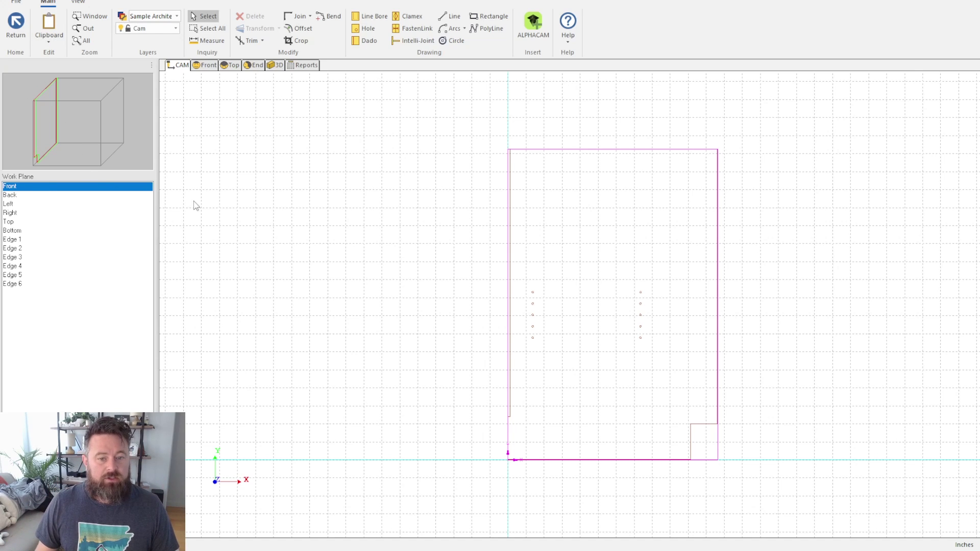
Step: Compare the panel's back and front faces and orbit it in 3D
left_click(25, 196)
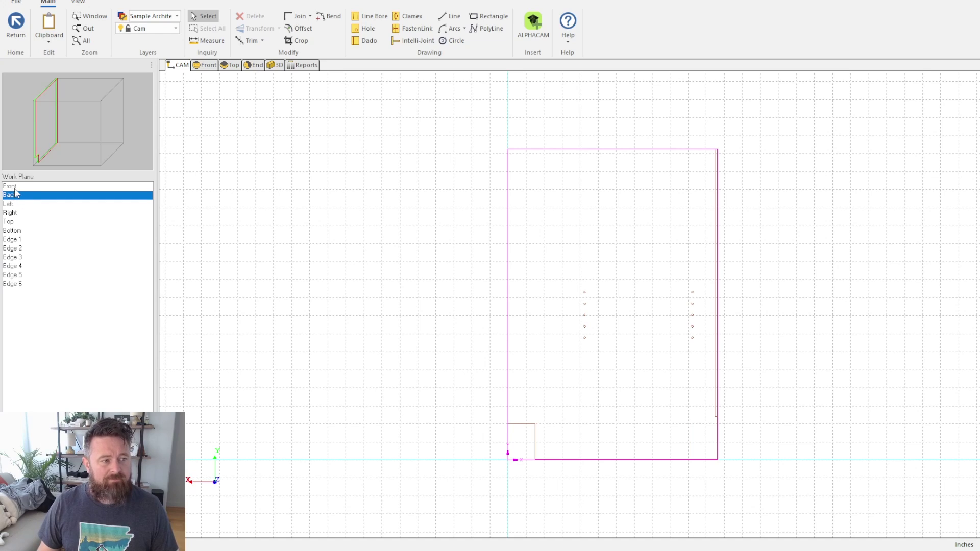
left_click(15, 188)
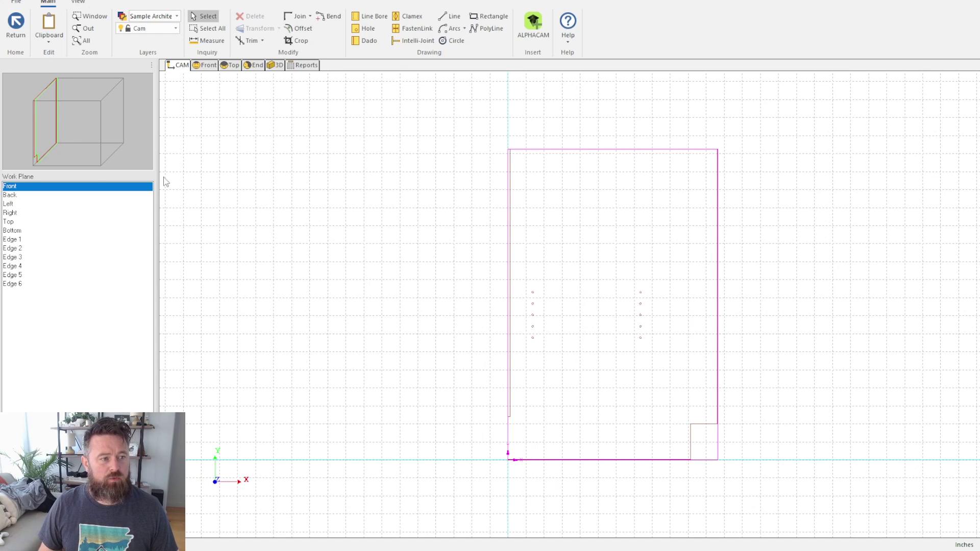
left_click(276, 65)
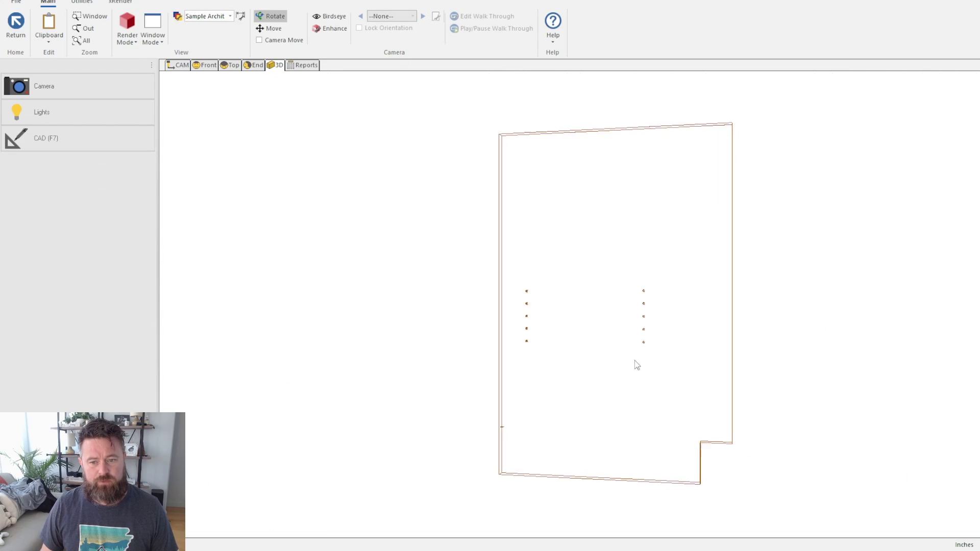
mouse_move(816, 363)
left_mouse_down()
mouse_move(344, 349)
mouse_move(607, 356)
mouse_move(612, 398)
mouse_move(370, 357)
mouse_move(698, 376)
mouse_move(575, 335)
mouse_move(595, 405)
left_mouse_up()
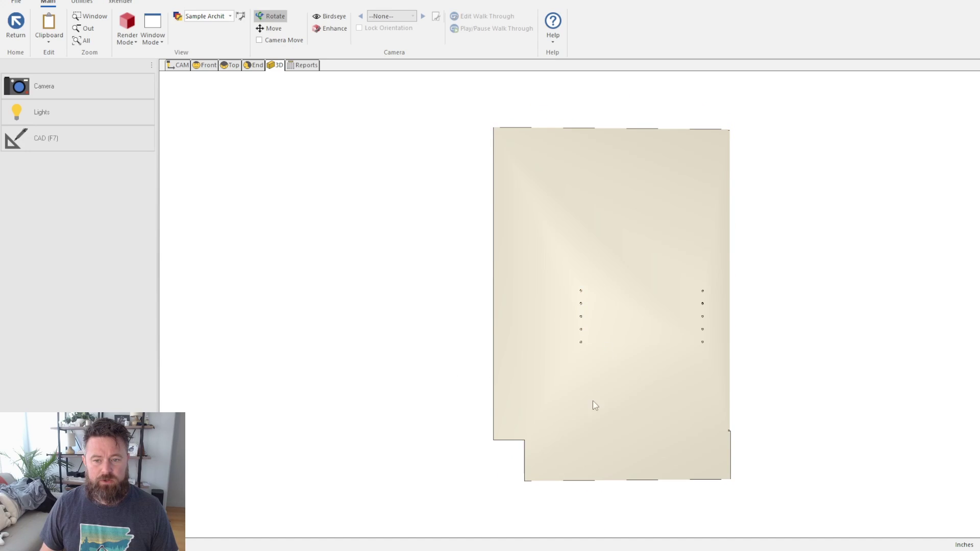
left_click_drag(633, 443, 558, 400)
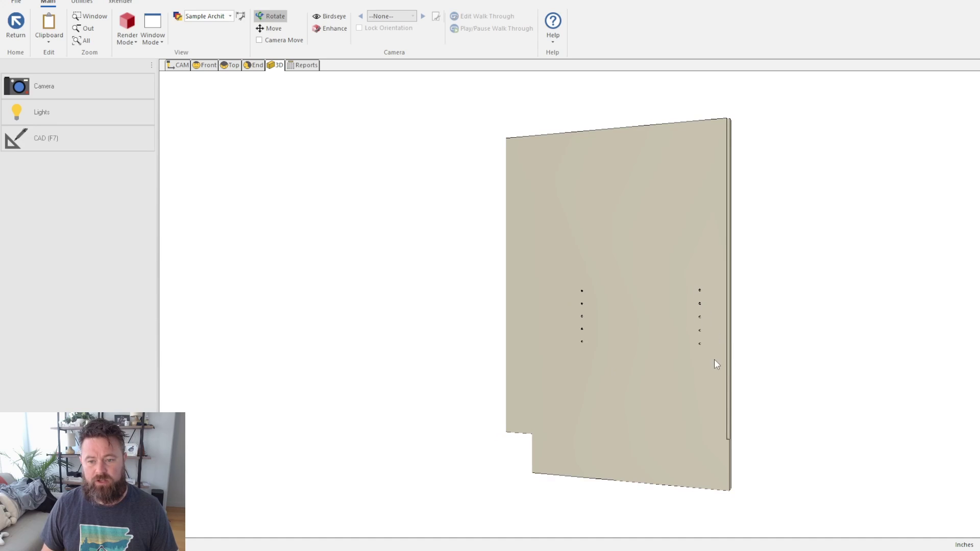
Step: Return to the CAM view on the Back work plane and zoom in on the shelf holes
left_click(177, 66)
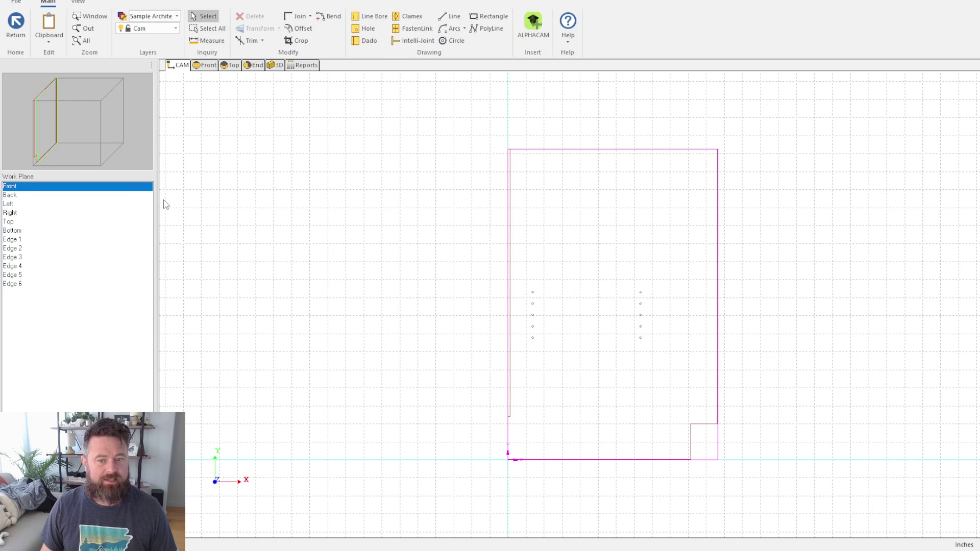
left_click(34, 195)
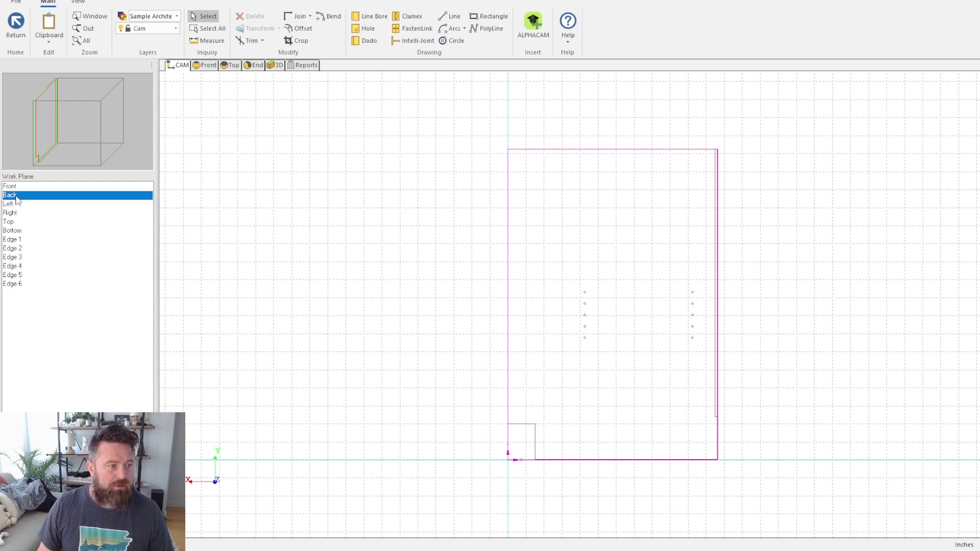
scroll(656, 324, "up", 1)
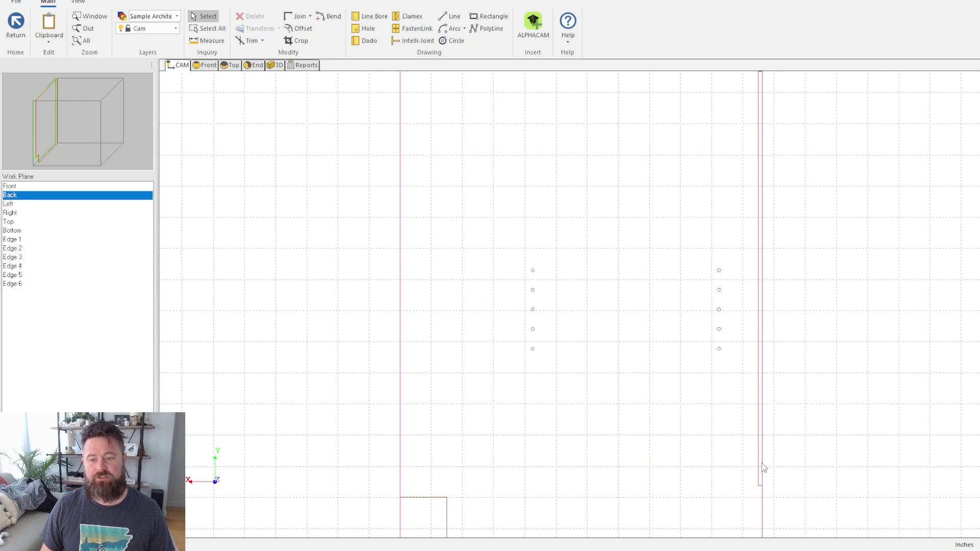
scroll(768, 219, "down", 1)
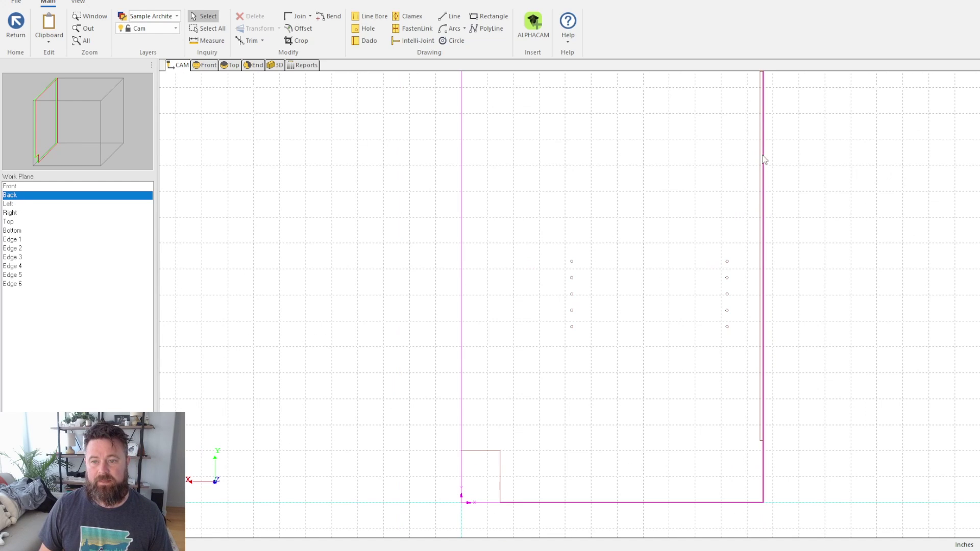
Step: Add a dado running from the panel's left edge to its right edge, inspect it in 3D, and return to CAM
left_click(368, 41)
left_click(462, 428)
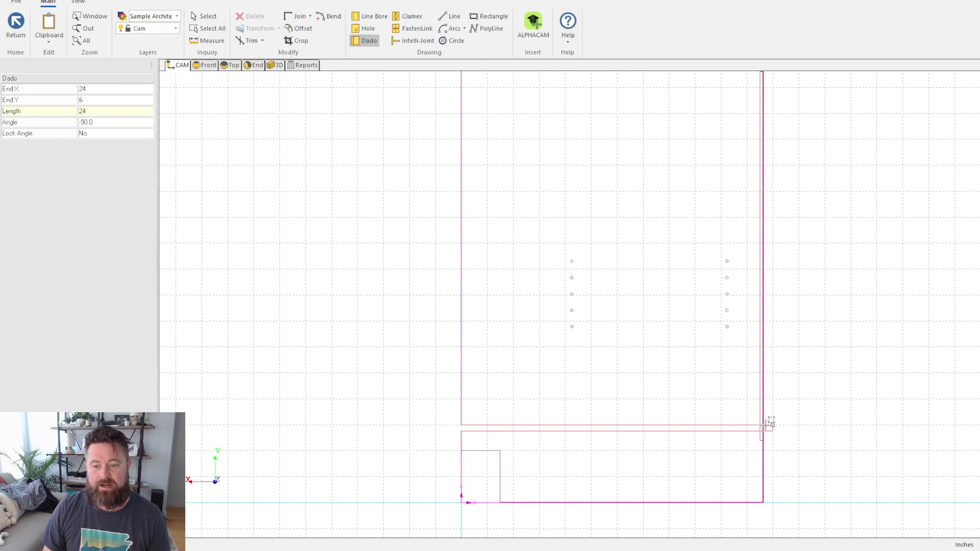
left_click(768, 423)
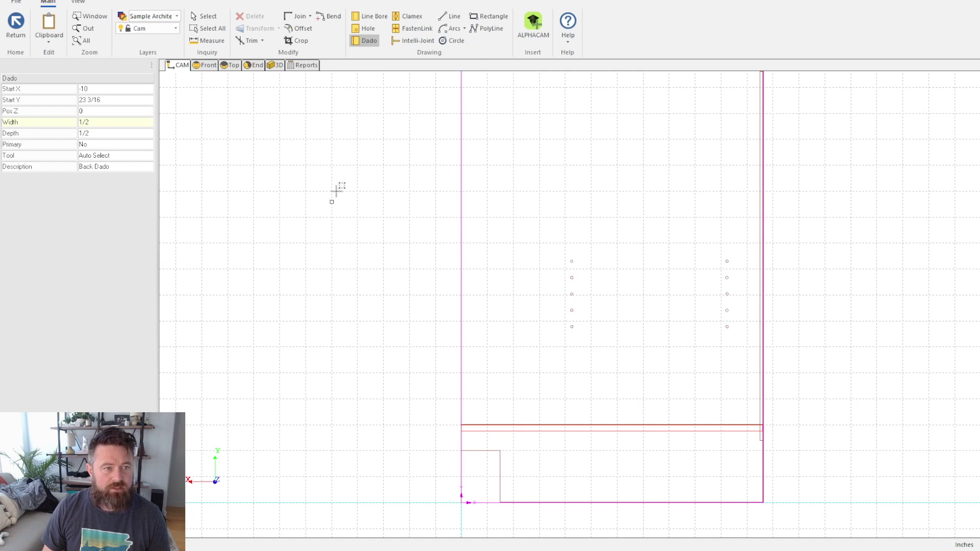
left_click(275, 65)
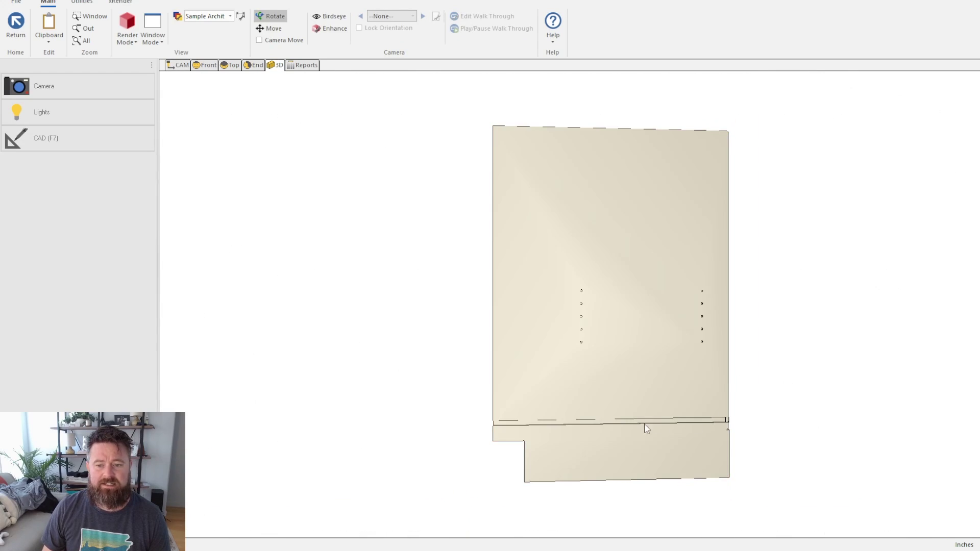
left_click_drag(646, 429, 584, 432)
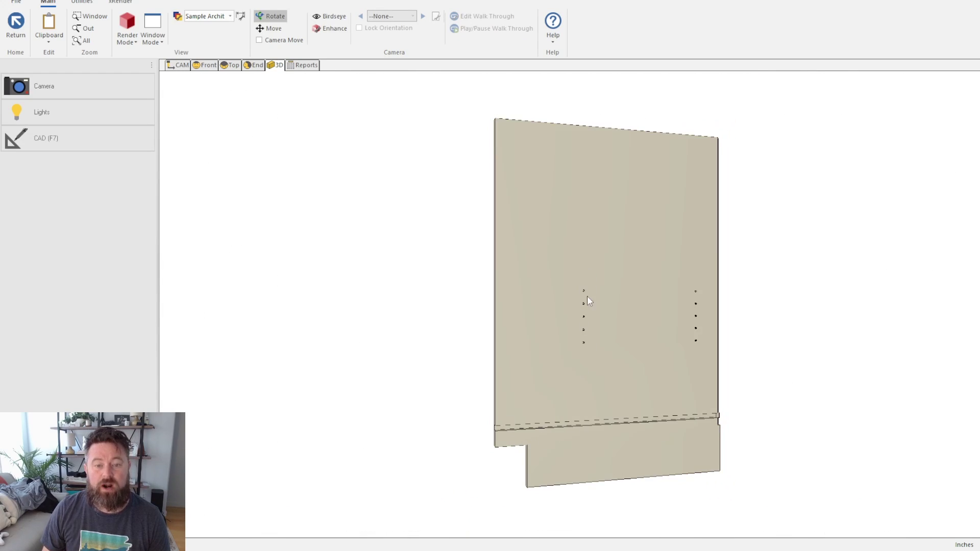
left_click(180, 65)
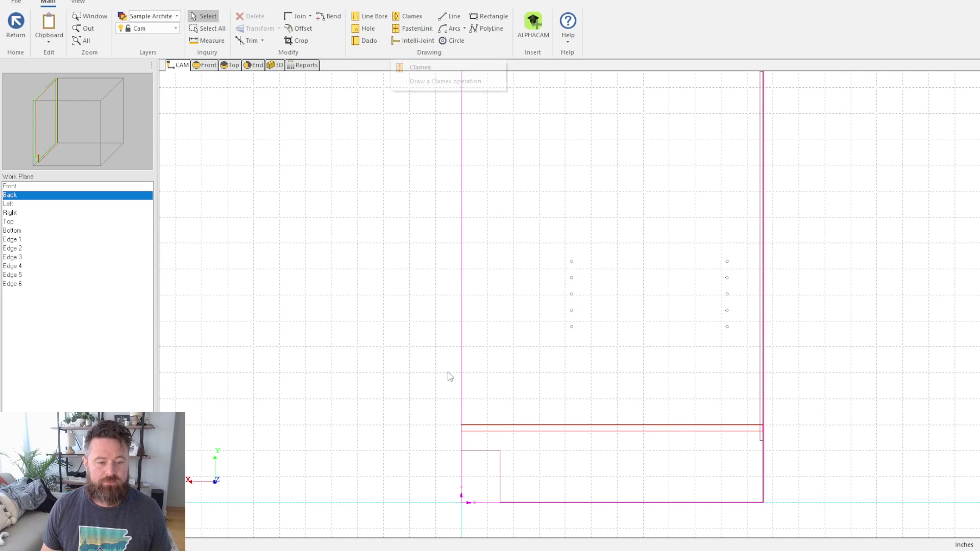
key("alt+Tab")
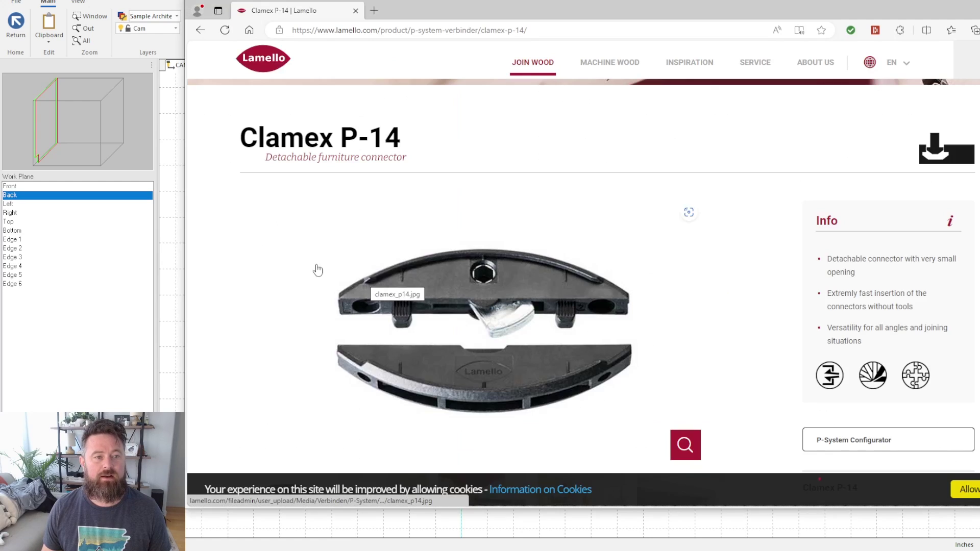
scroll(517, 292, "down", 6)
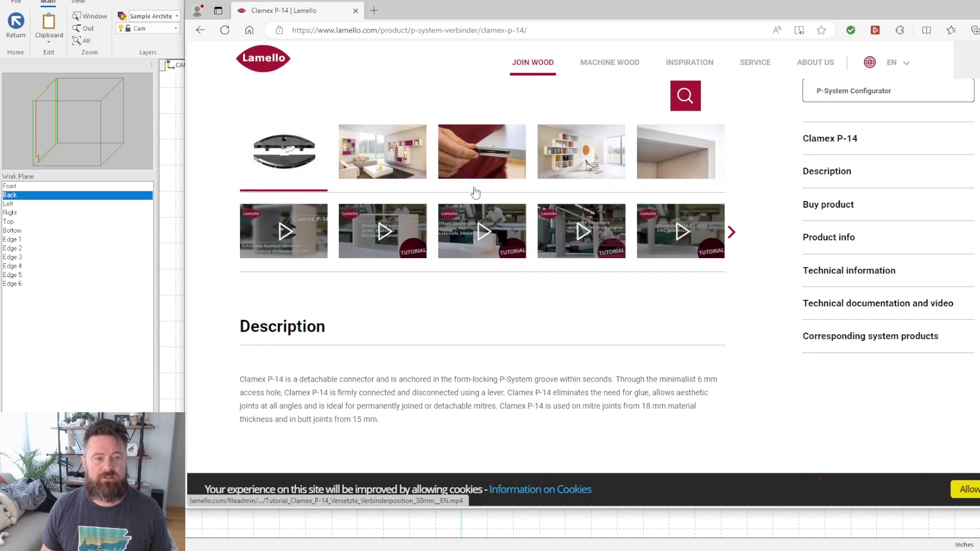
left_click(473, 160)
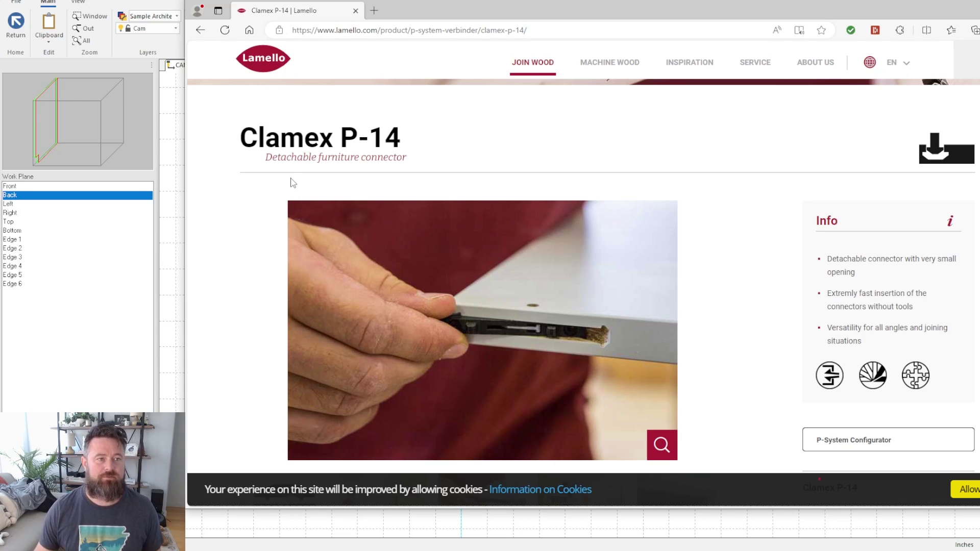
left_click(166, 305)
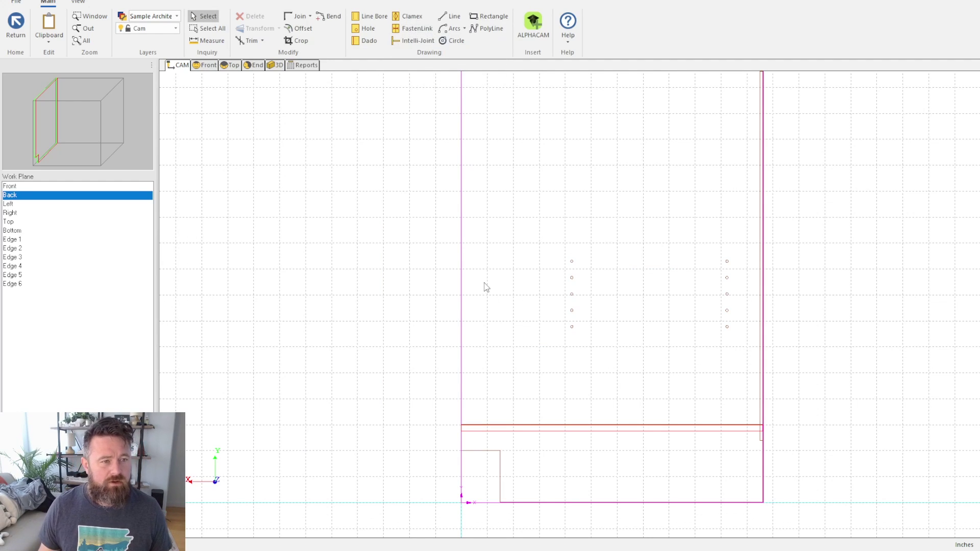
Step: Select the Back Dado and move it to Pos Y 8
scroll(486, 287, "down", 1)
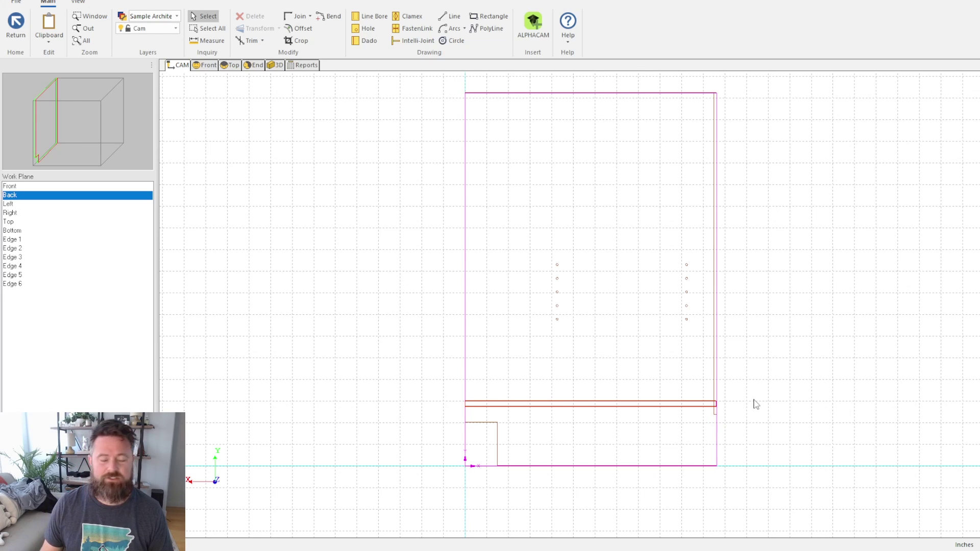
scroll(652, 462, "up", 2)
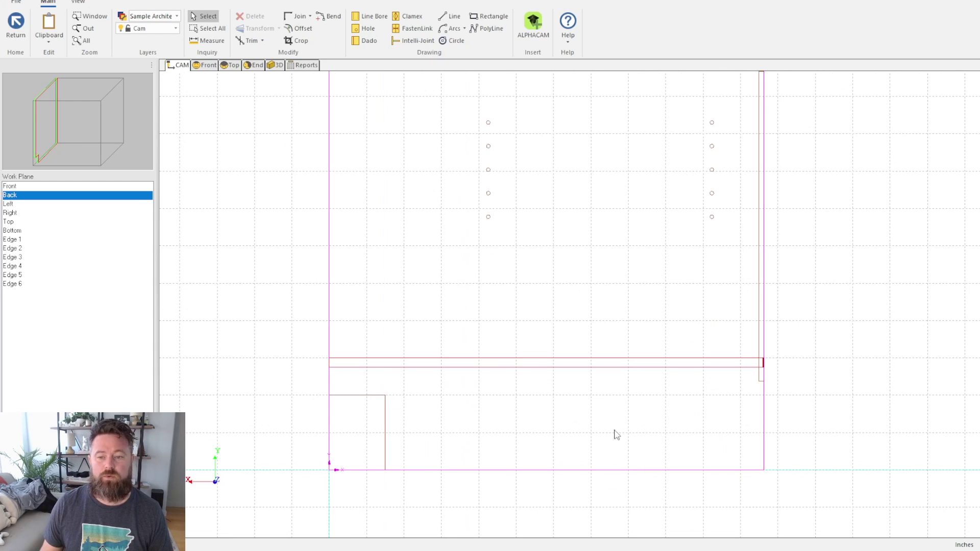
left_click(497, 366)
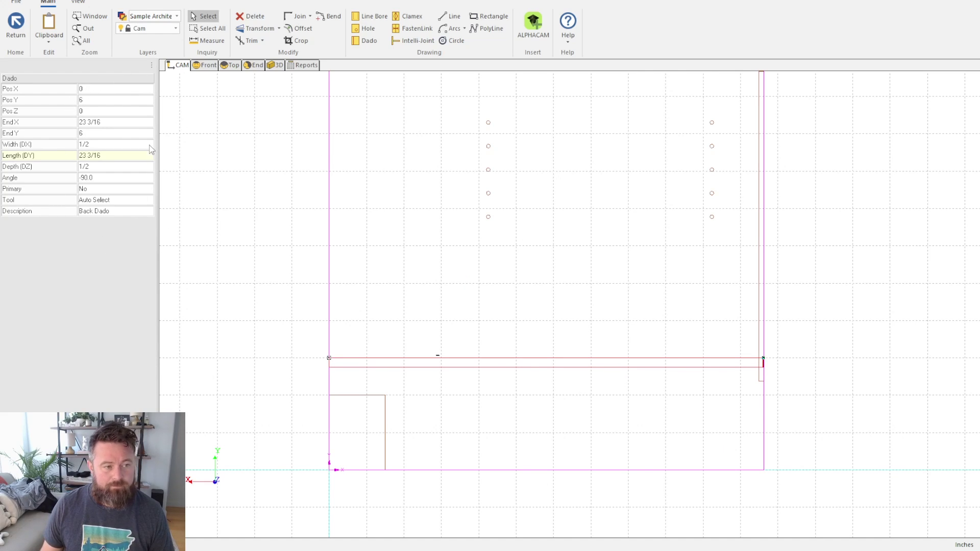
left_click(107, 99)
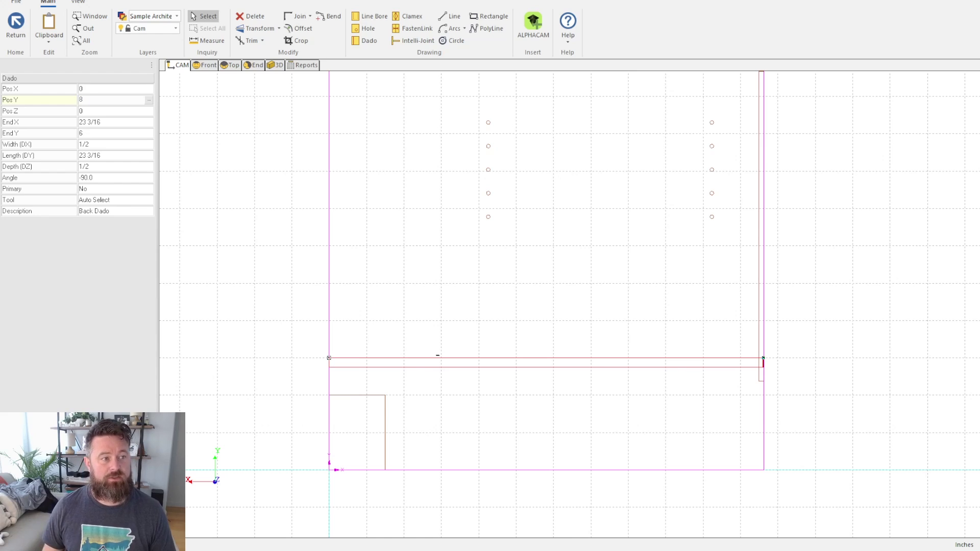
key("Return")
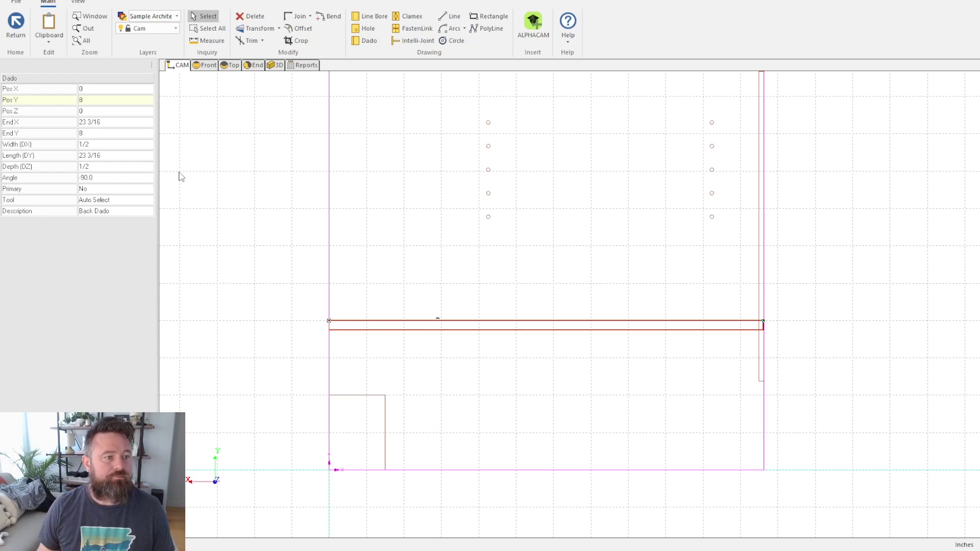
Step: Try a 3/4 dado width, then set it back to 1/2
left_click(138, 143)
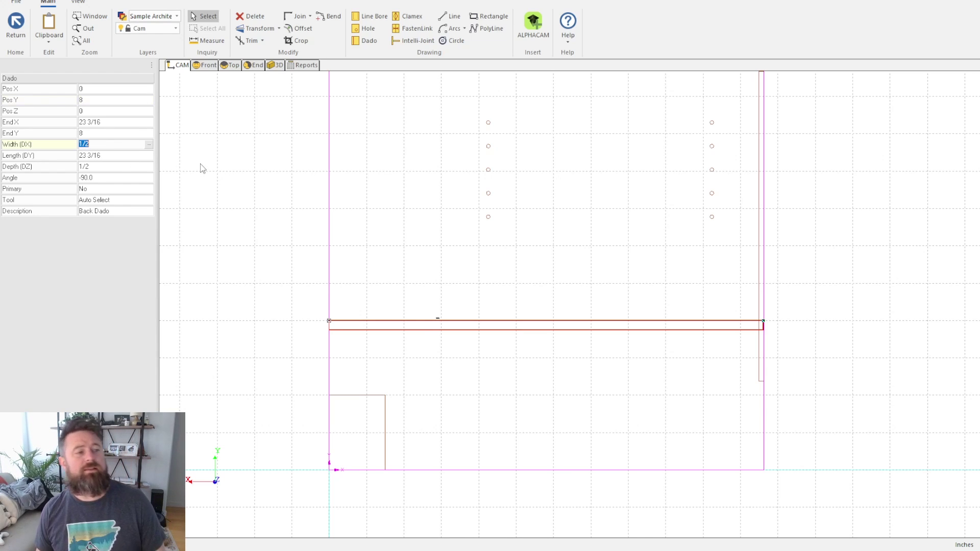
key("BackSpace")
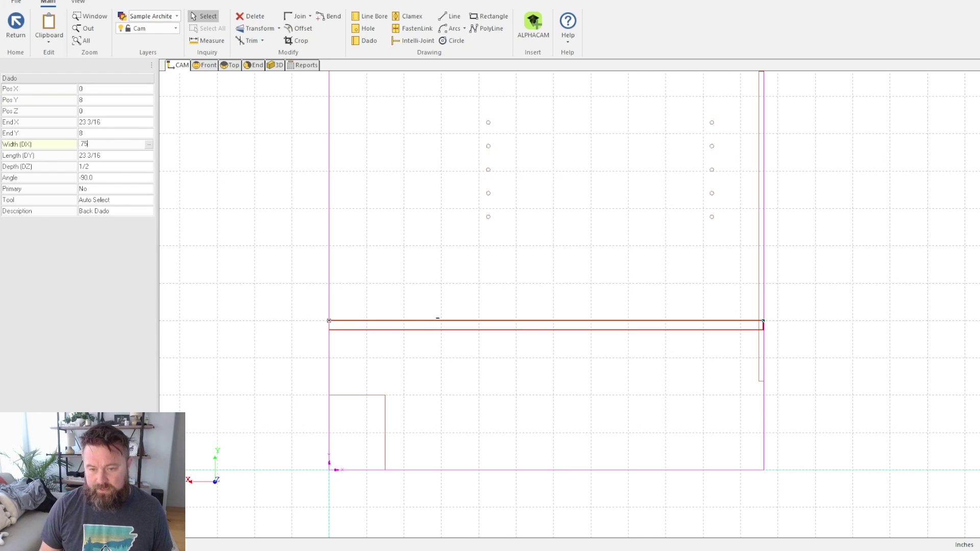
type(".75")
key("Return")
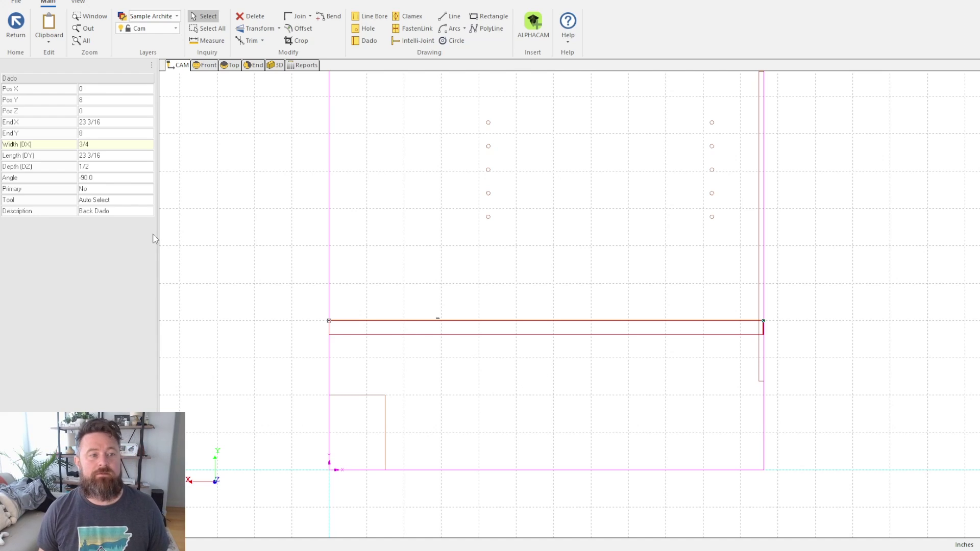
left_click(96, 143)
key("BackSpace")
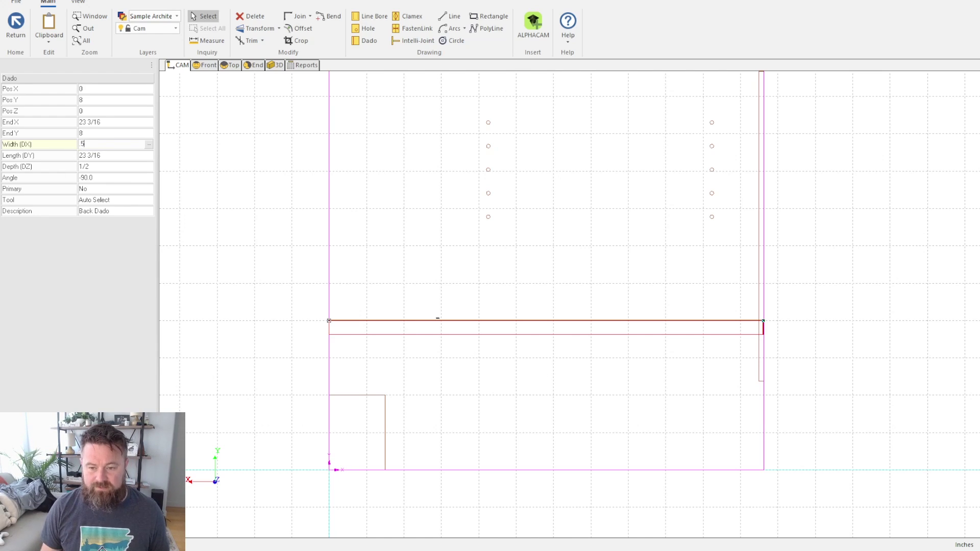
type(".5")
key("Return")
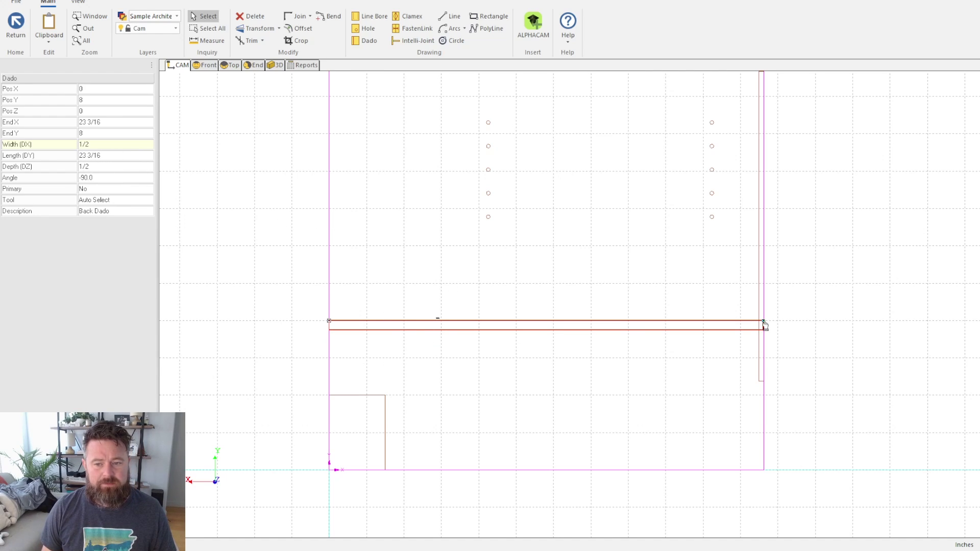
Step: Make the dado 1/4 deep and leave it non-primary after toggling Primary on and off
left_click(95, 168)
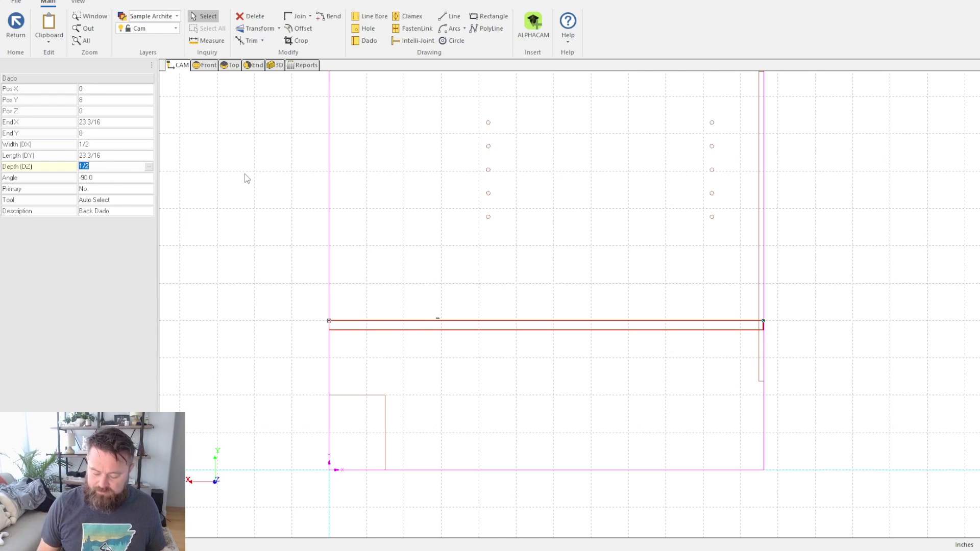
type(".25")
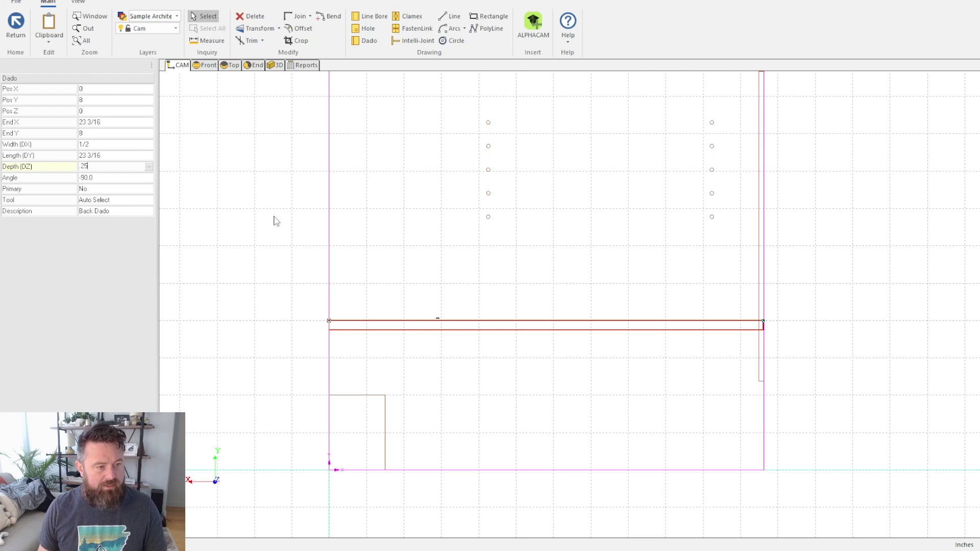
key("Tab")
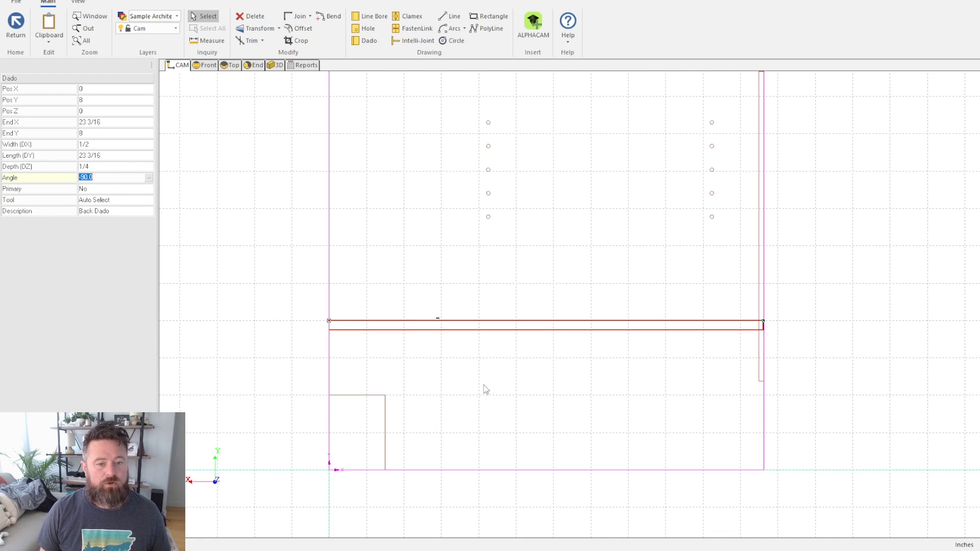
left_click(107, 192)
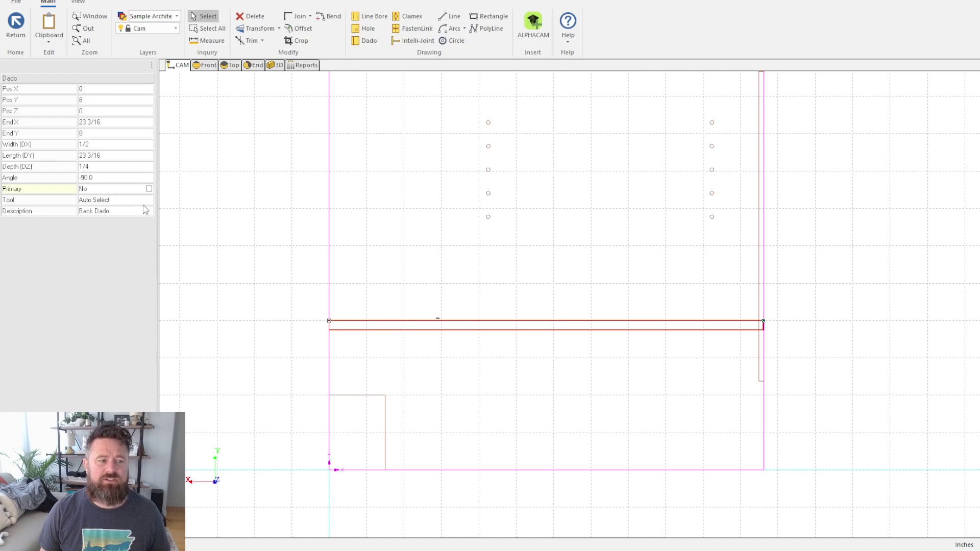
left_click(149, 188)
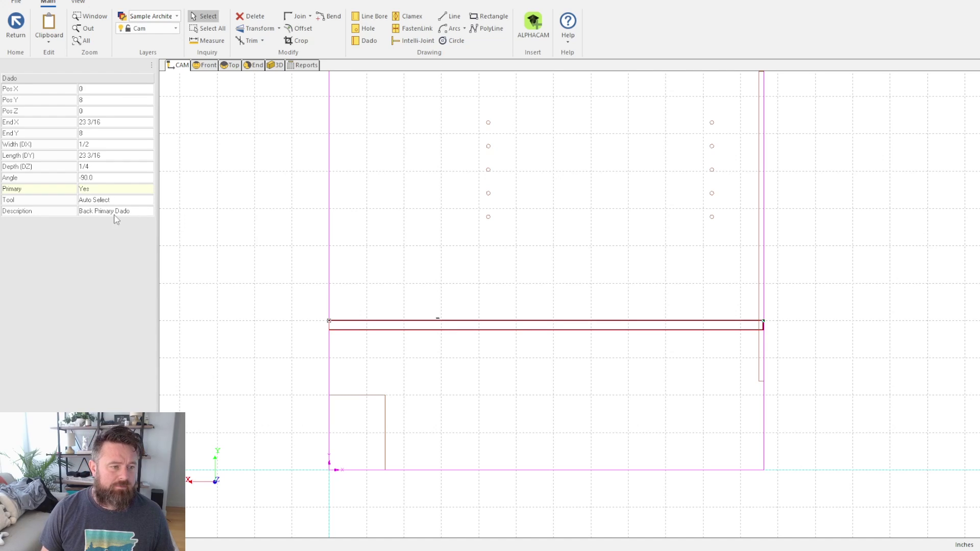
left_click(149, 189)
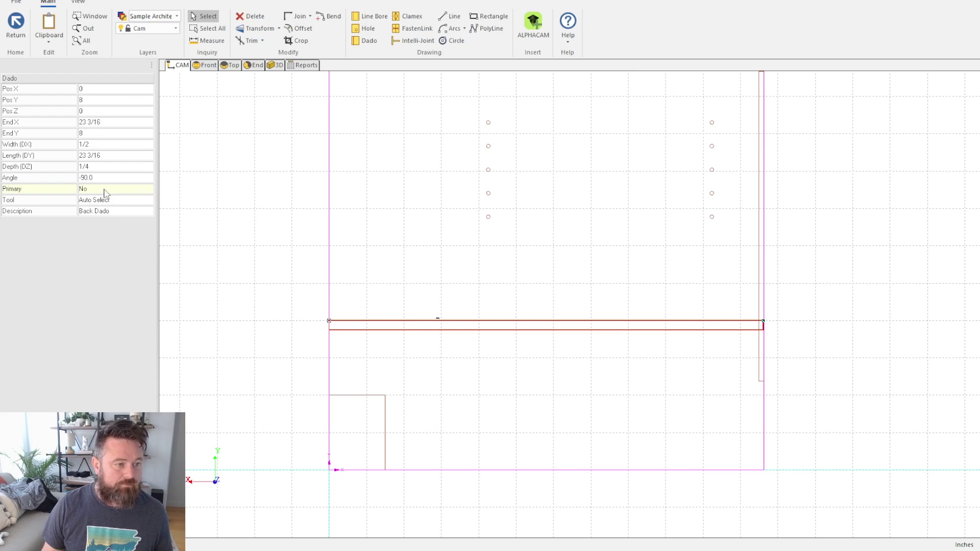
left_click(12, 202)
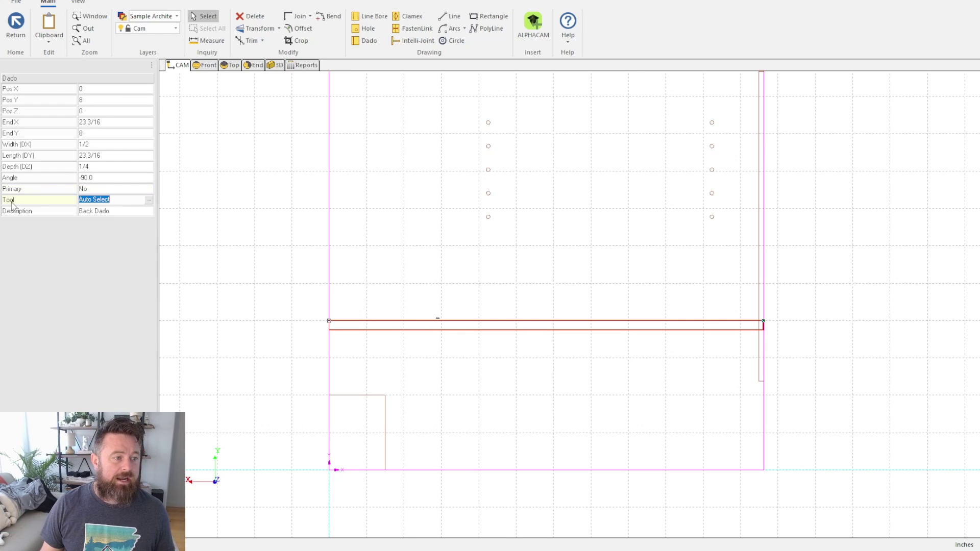
left_click(149, 200)
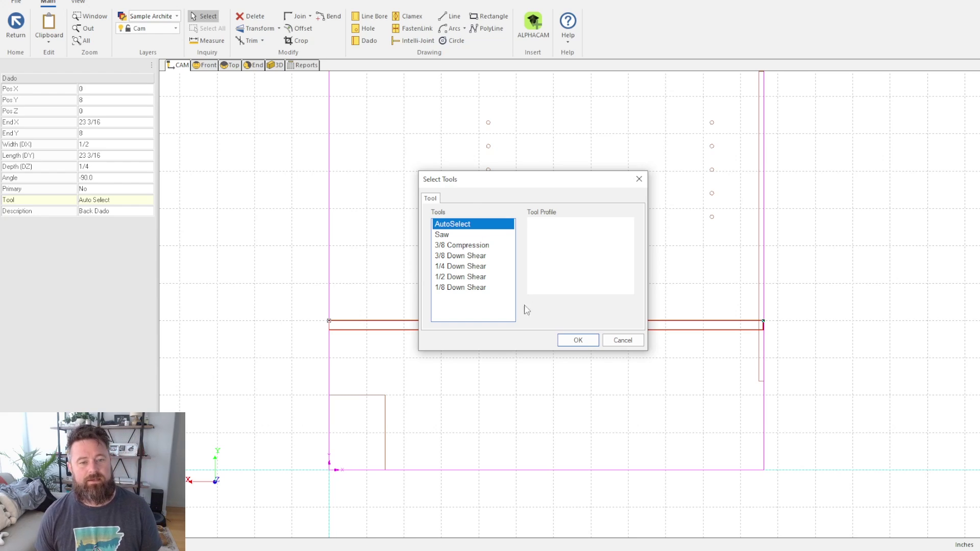
left_click(469, 280)
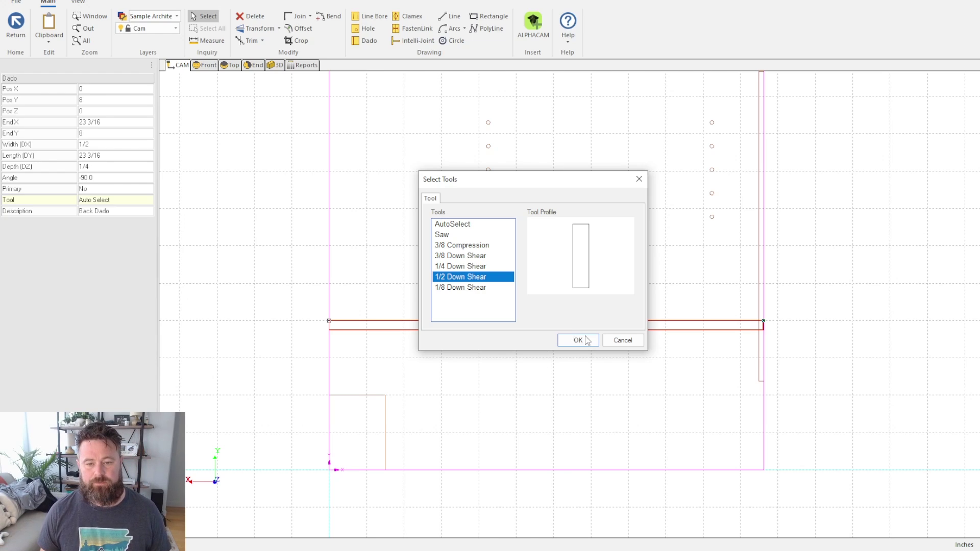
left_click(612, 340)
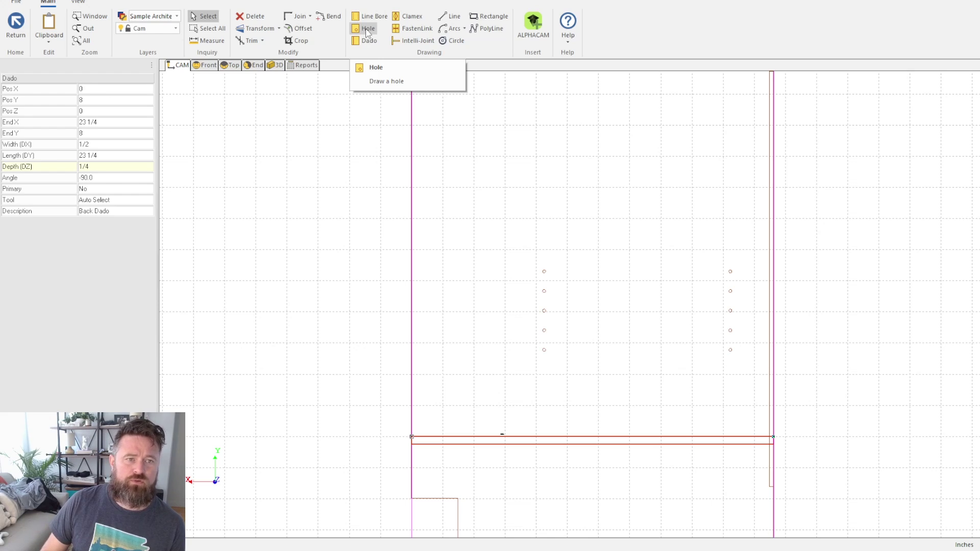
Step: Return to the cabinet and open the UB - Unfinished Back panel in CAM on its Back work plane
left_click(15, 21)
left_click(16, 21)
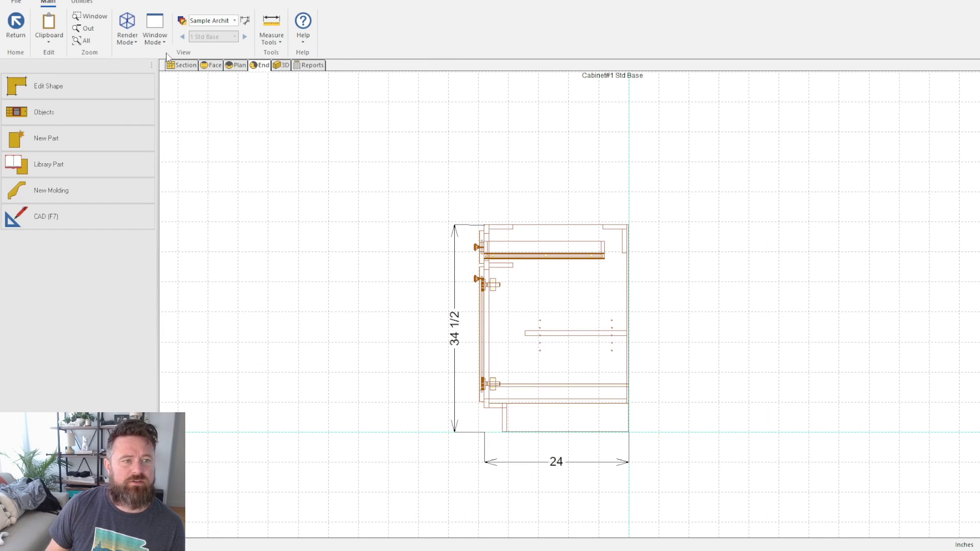
left_click(213, 67)
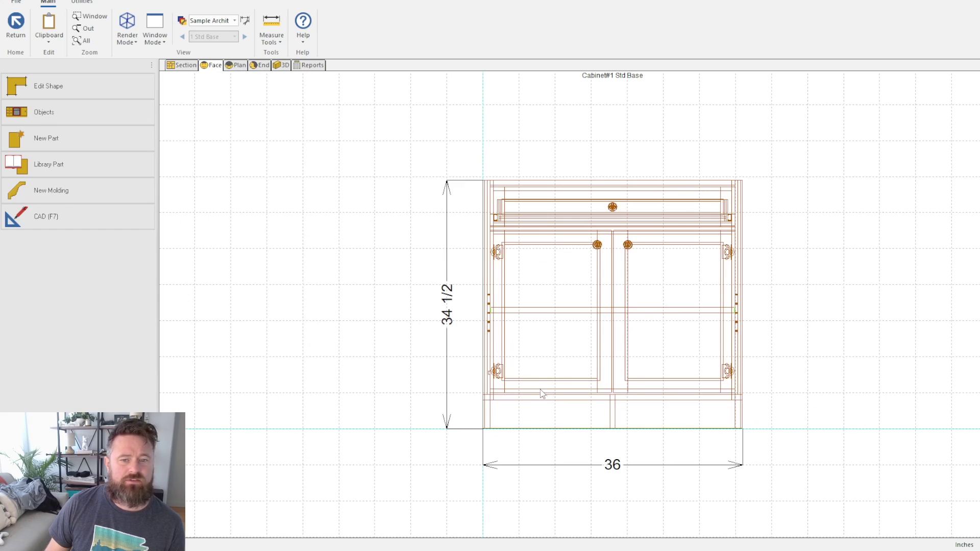
left_click(545, 281)
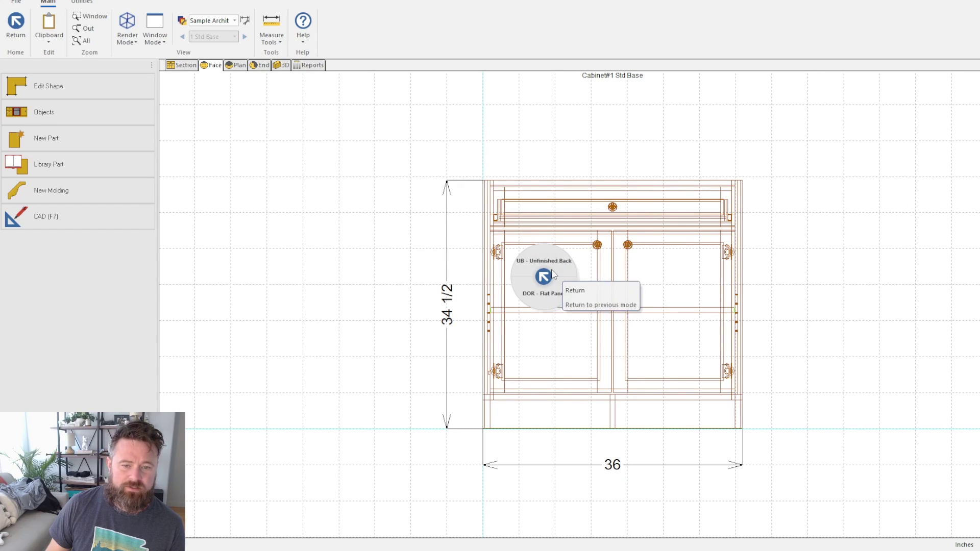
left_click(551, 263)
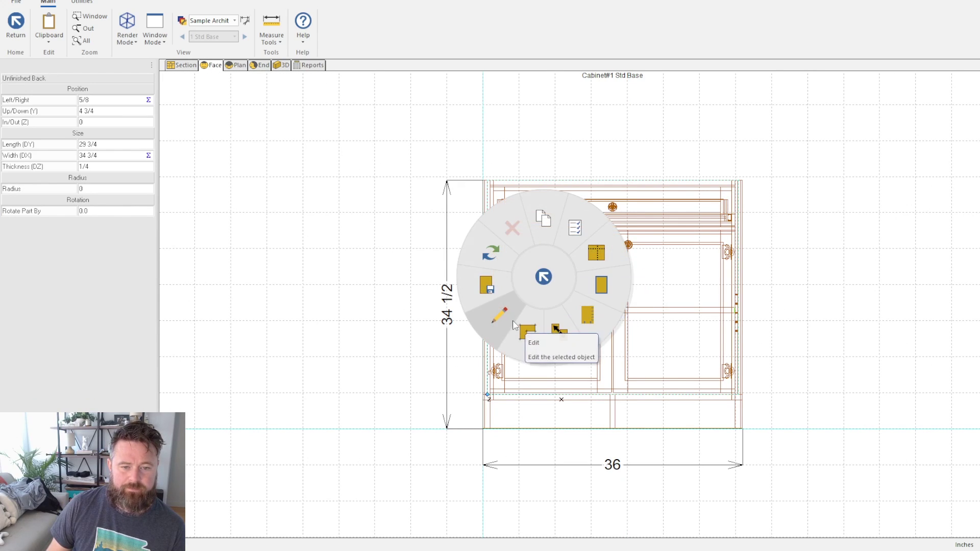
left_click(511, 320)
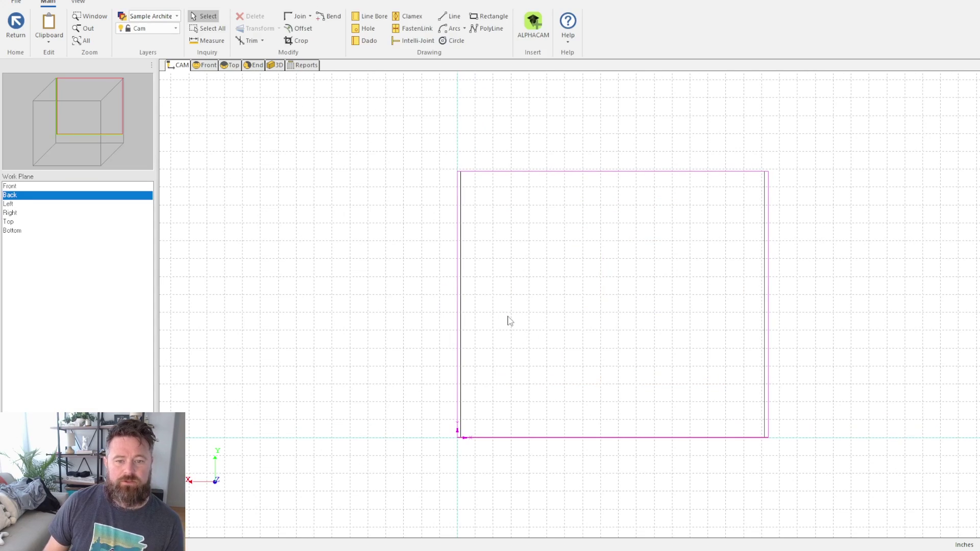
left_click(24, 198)
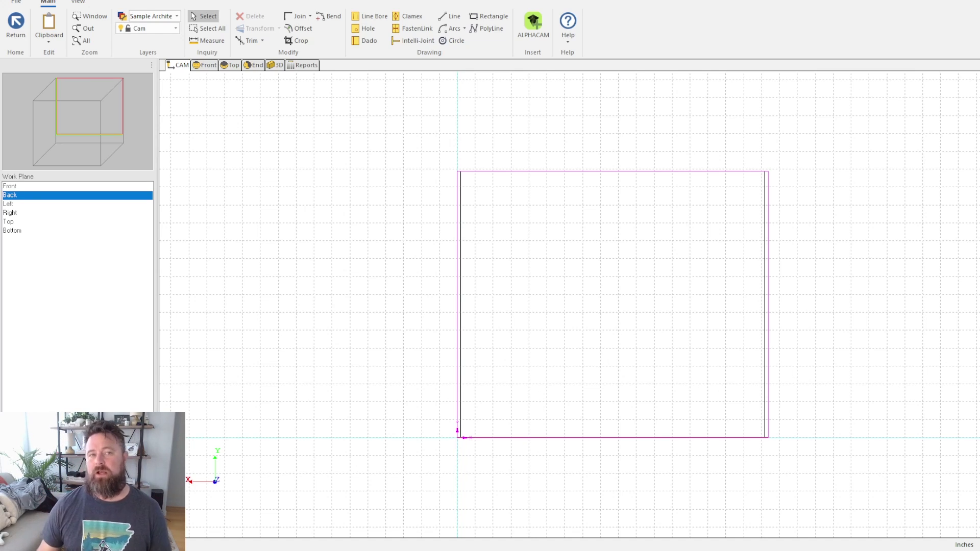
Step: Place a hole near the middle of the back panel and select it
left_click(370, 30)
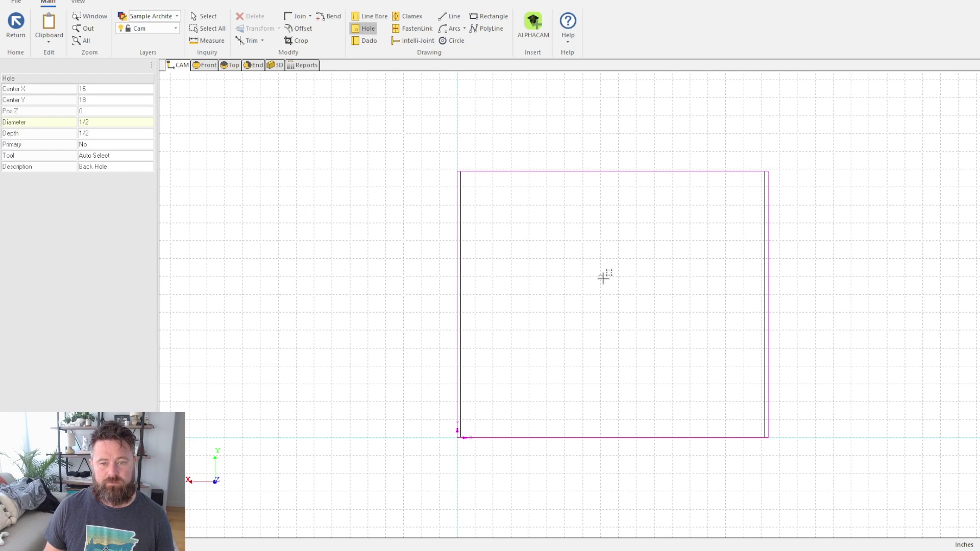
left_click(600, 293)
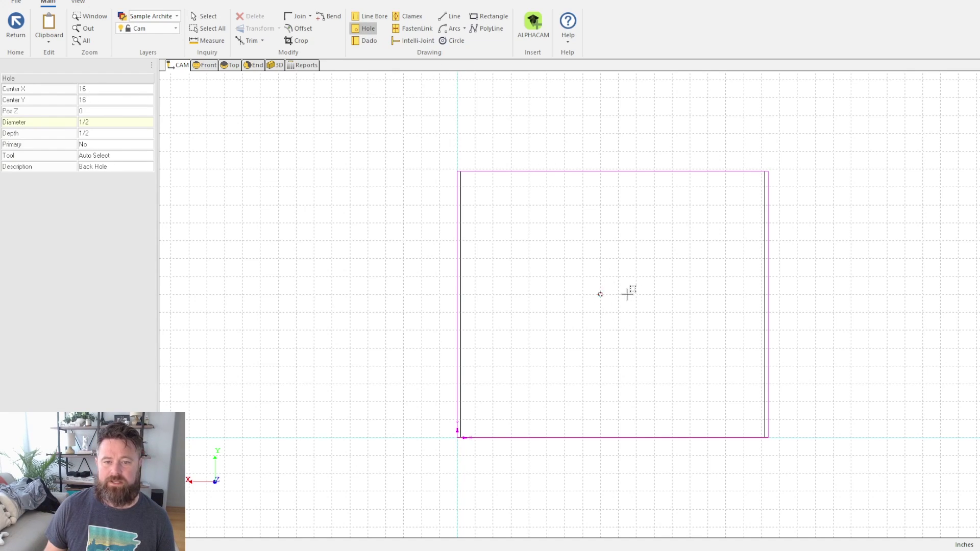
right_click(663, 271)
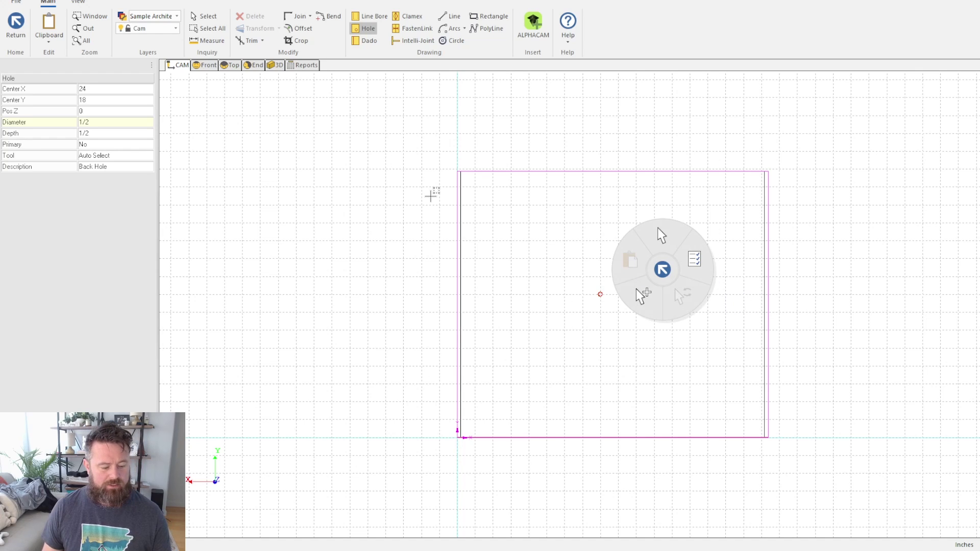
key("Escape")
scroll(597, 293, "up", 3)
key("Escape")
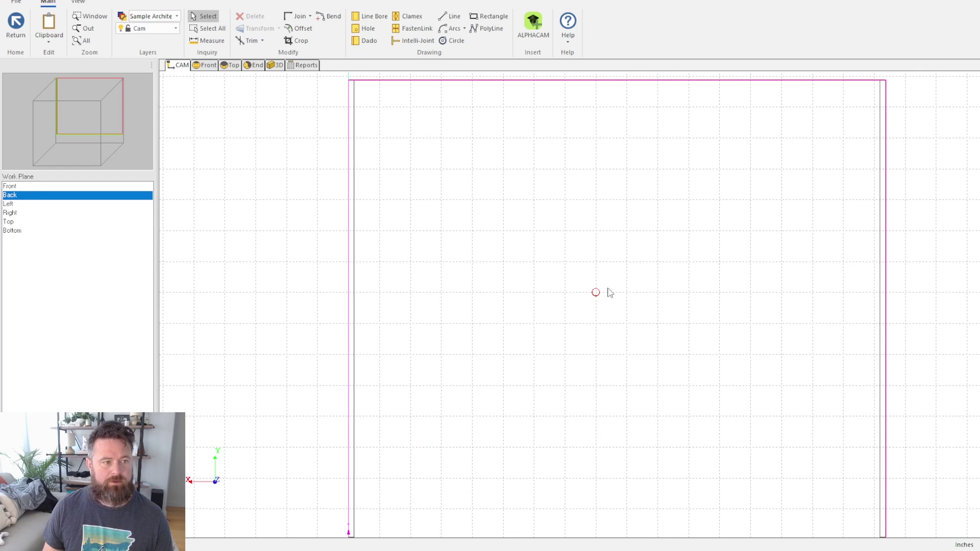
scroll(607, 290, "up", 3)
left_click(587, 290)
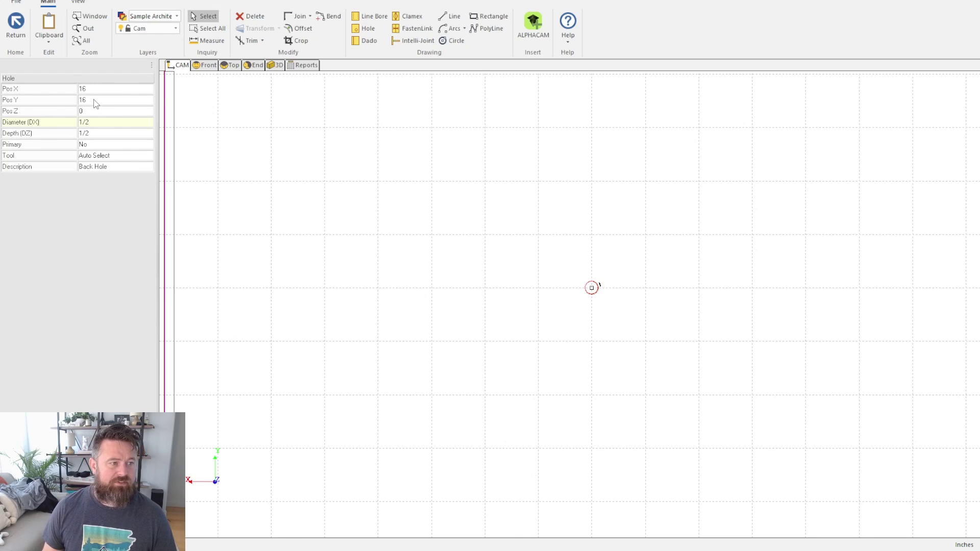
scroll(466, 325, "down", 2)
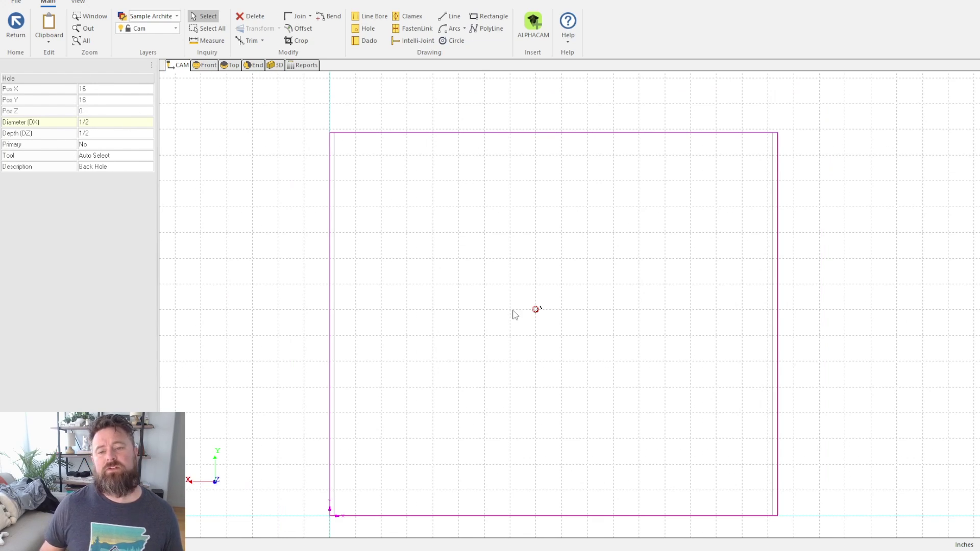
scroll(497, 309, "up", 3)
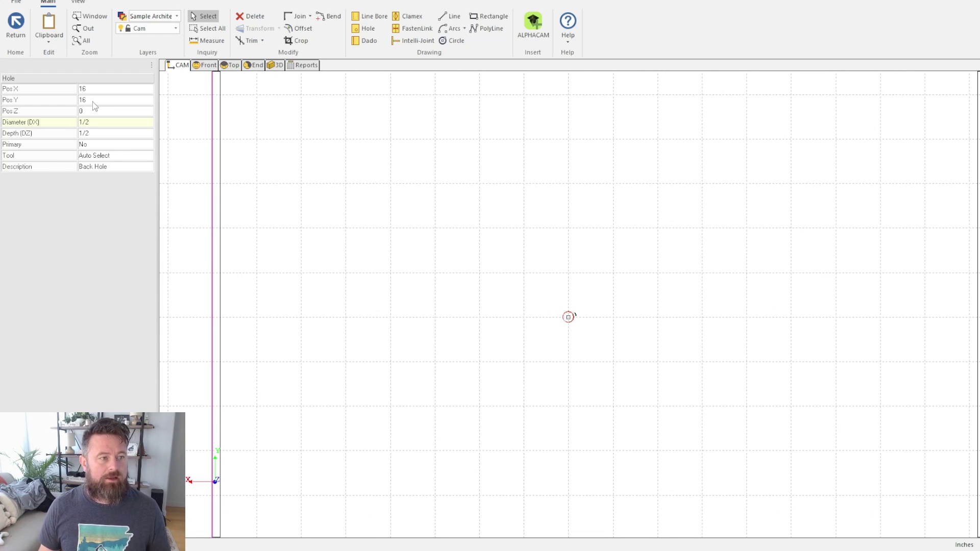
Step: Set the hole to Pos X 15, a 4-inch diameter and 1/4 depth
left_click(109, 90)
scroll(477, 358, "down", 2)
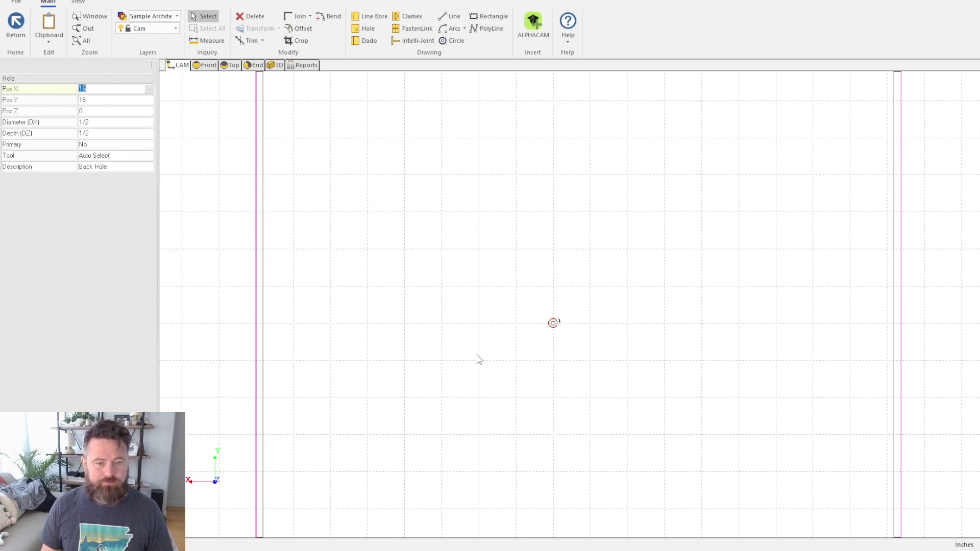
type("15")
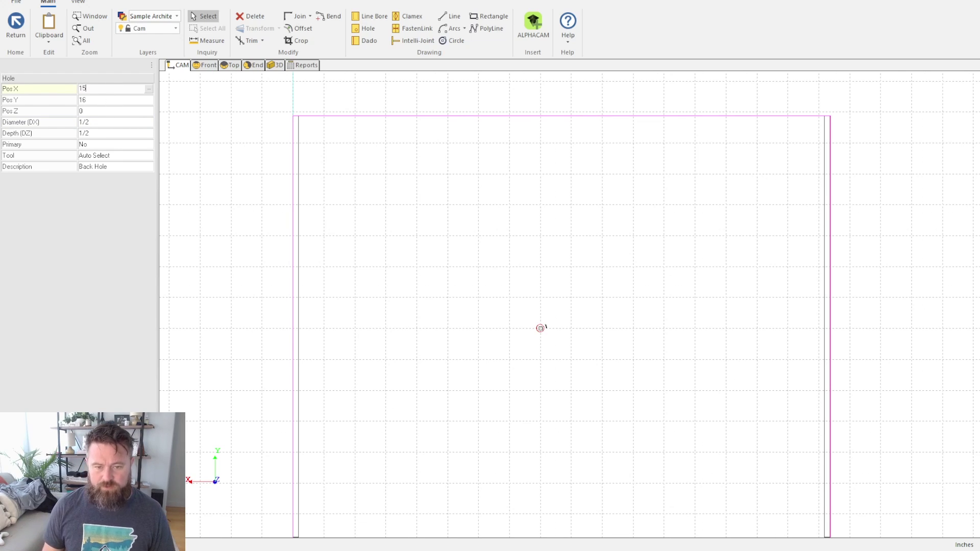
key("Return")
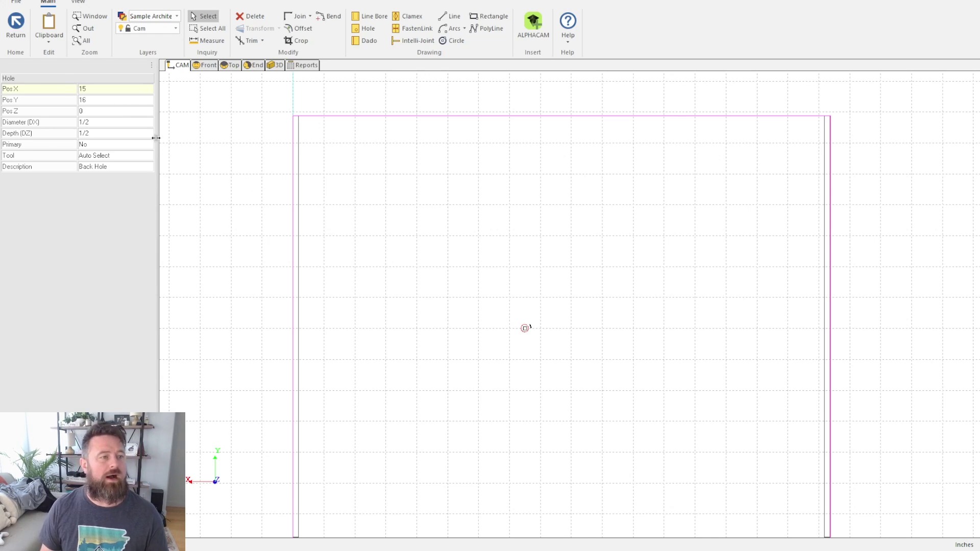
left_click(96, 123)
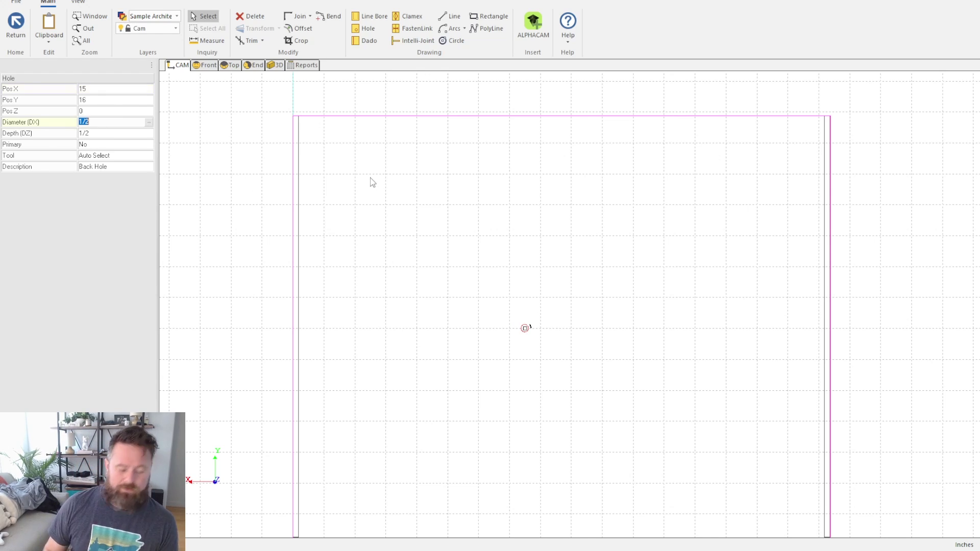
type("4")
key("Return")
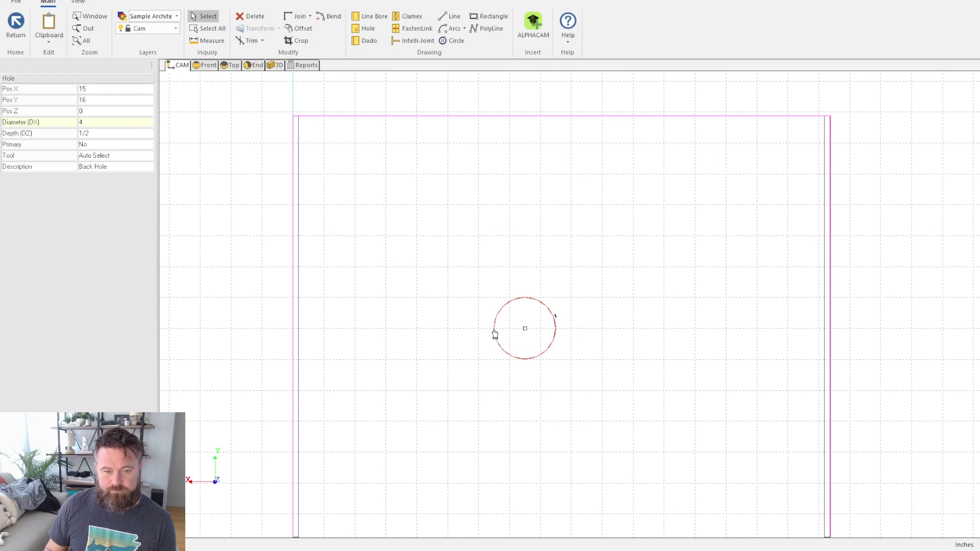
left_click(105, 133)
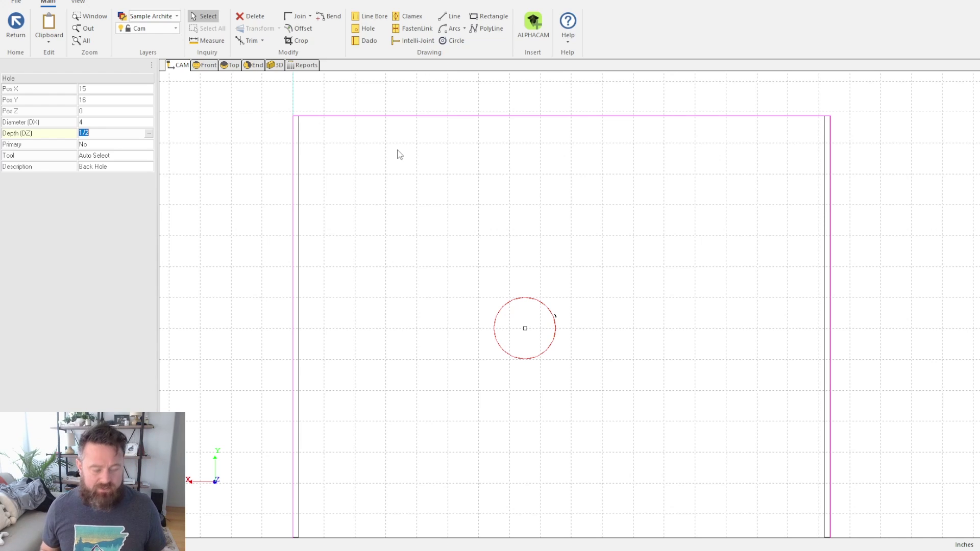
type(".25")
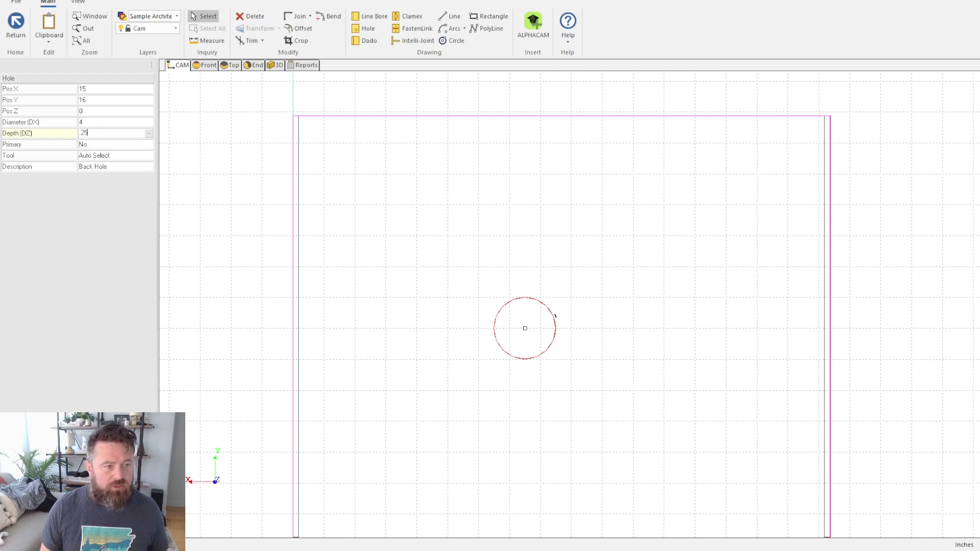
left_click(130, 155)
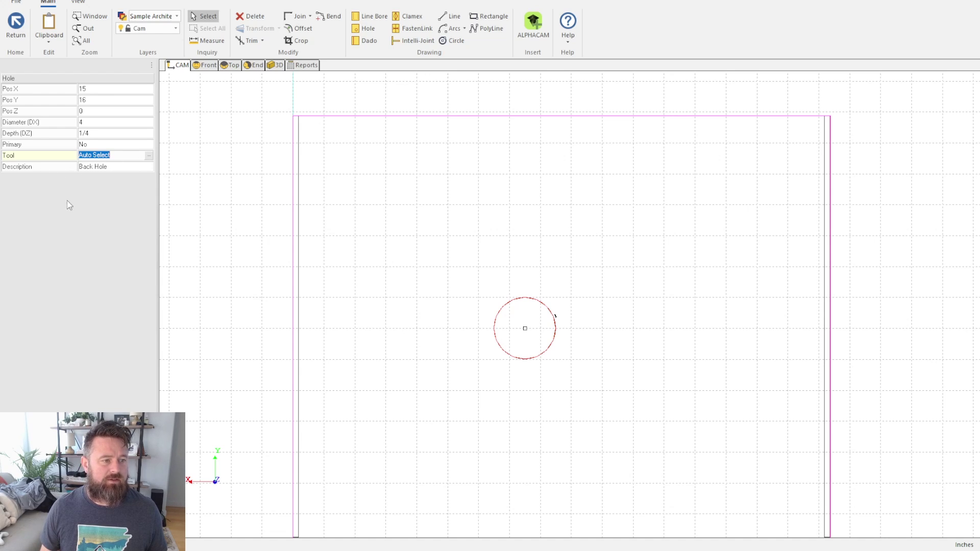
left_click(98, 165)
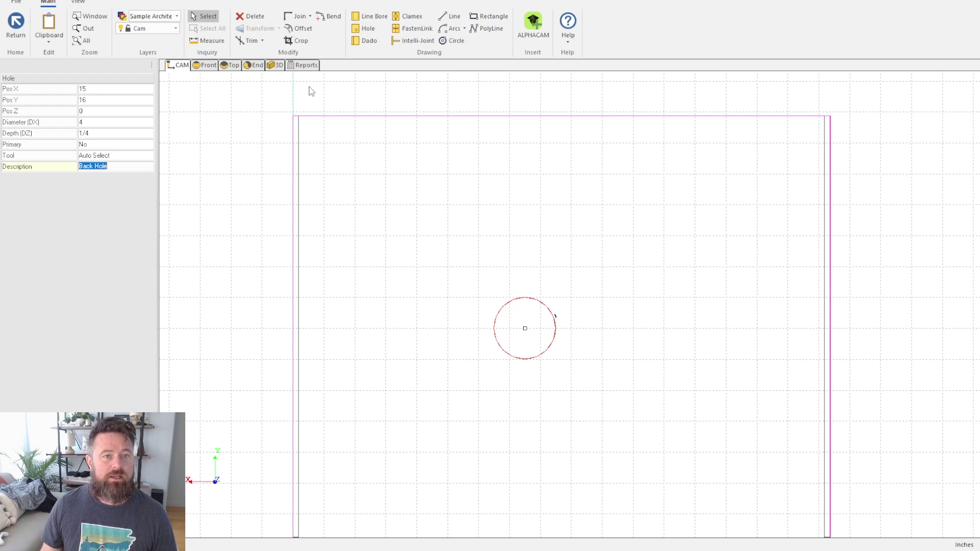
left_click(275, 65)
left_click_drag(709, 342, 634, 357)
left_click(127, 35)
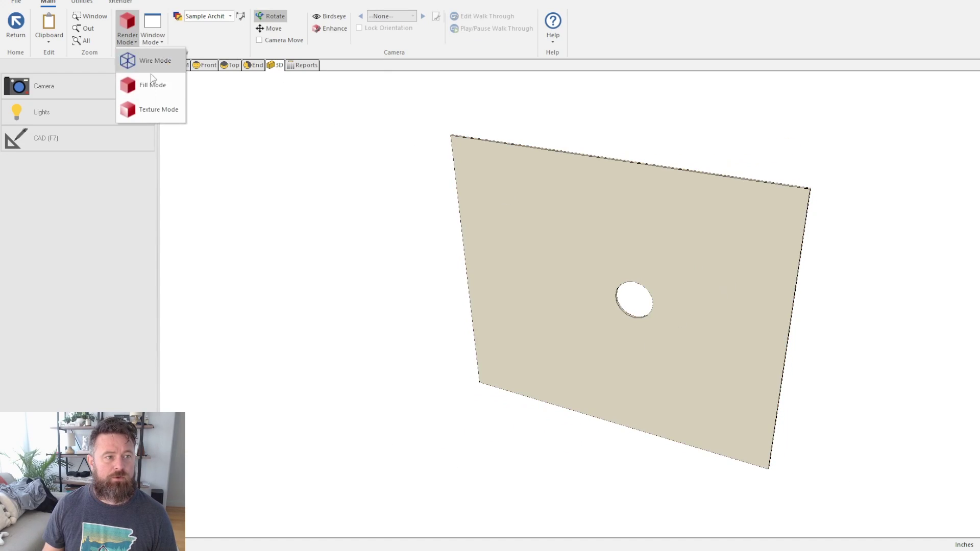
left_click(153, 61)
mouse_move(577, 252)
left_mouse_down()
mouse_move(601, 228)
mouse_move(709, 230)
mouse_move(185, 90)
left_mouse_up()
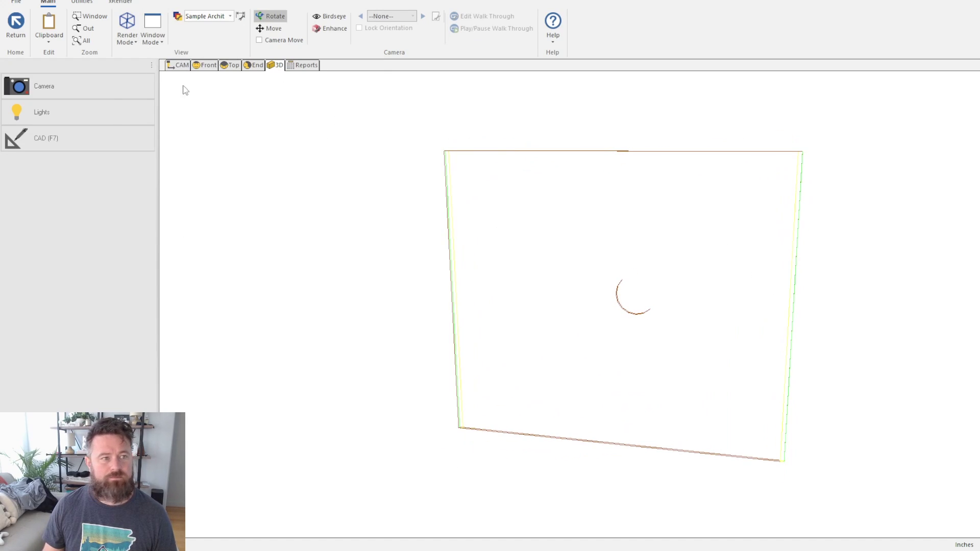
left_click(128, 32)
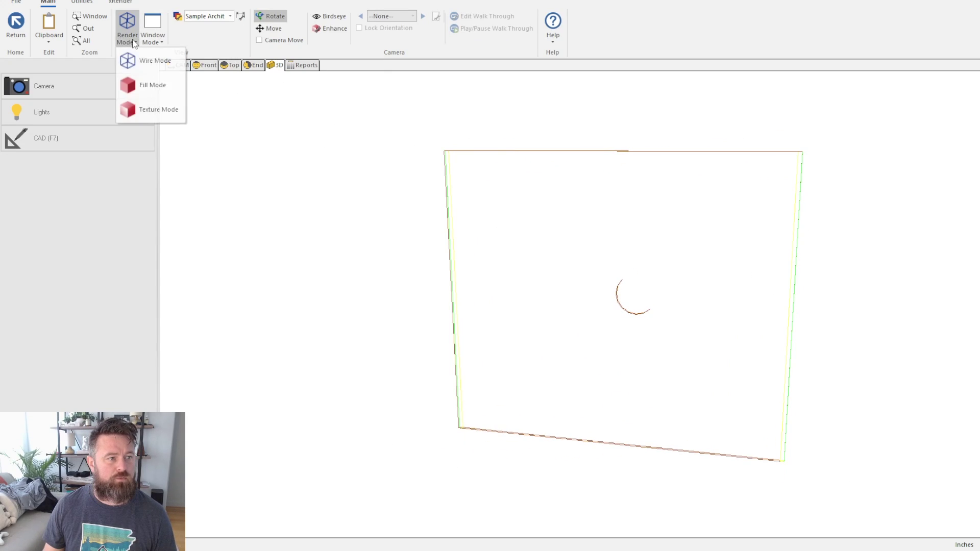
left_click(143, 84)
mouse_move(734, 382)
left_mouse_down()
mouse_move(411, 364)
mouse_move(534, 350)
mouse_move(579, 381)
mouse_move(486, 365)
mouse_move(791, 416)
mouse_move(574, 336)
mouse_move(650, 350)
mouse_move(812, 327)
mouse_move(698, 287)
mouse_move(737, 330)
left_mouse_up()
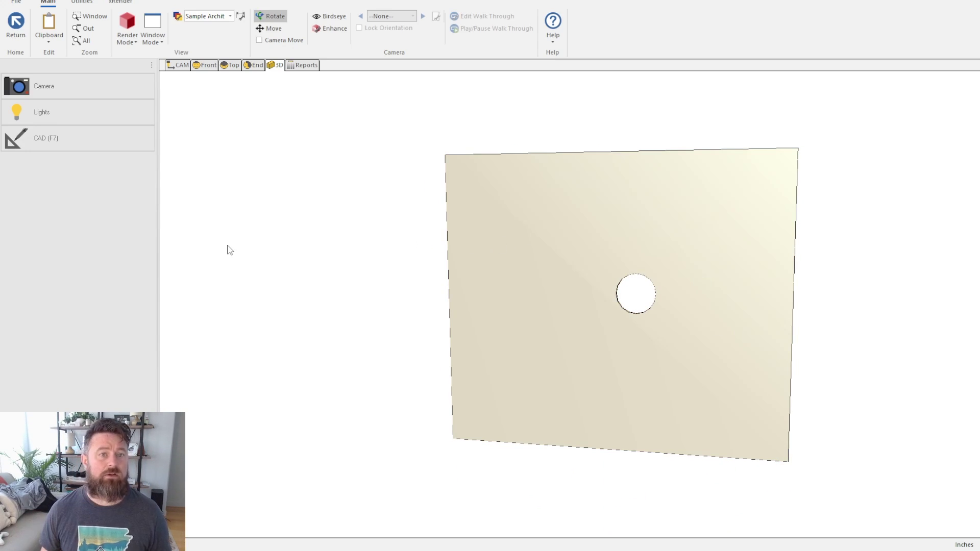
left_click(178, 66)
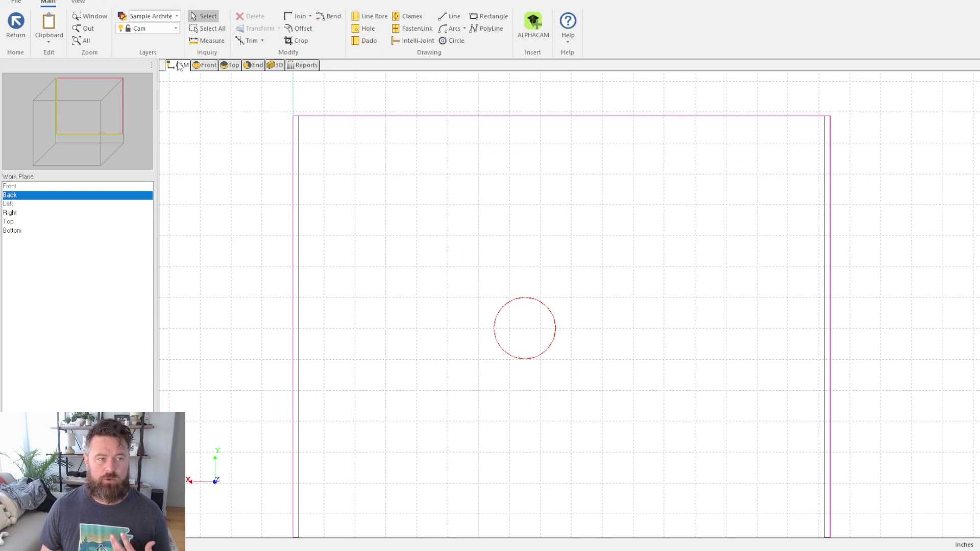
left_click(551, 309)
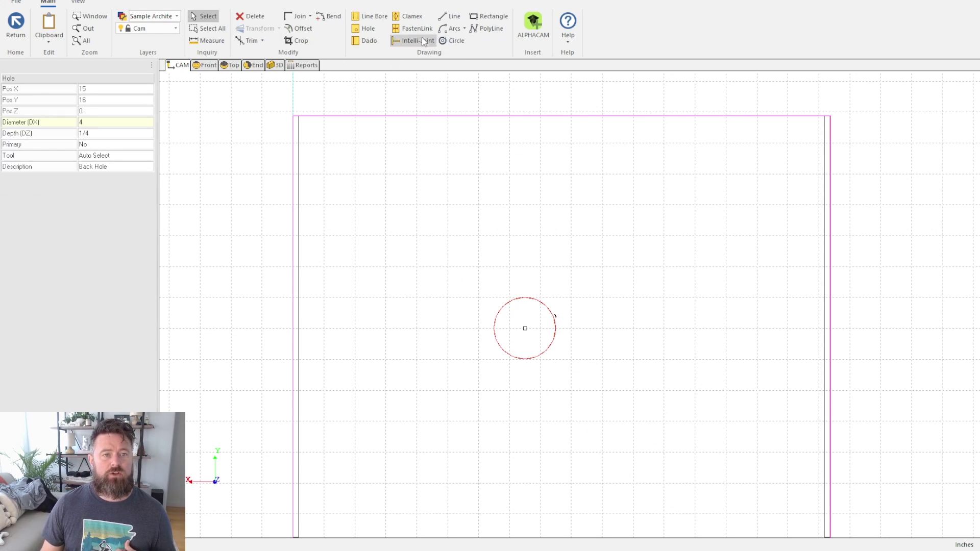
Step: Draw a vertical line bore starting at X 22, Y 4 up the back panel and select it
left_click(371, 17)
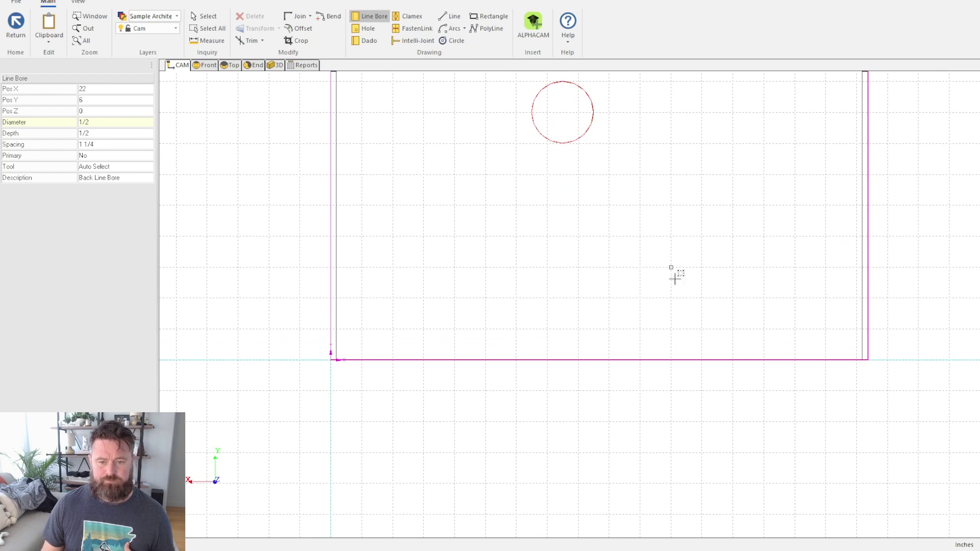
left_click(671, 298)
middle_click_drag(689, 120, 624, 368)
left_click(606, 235)
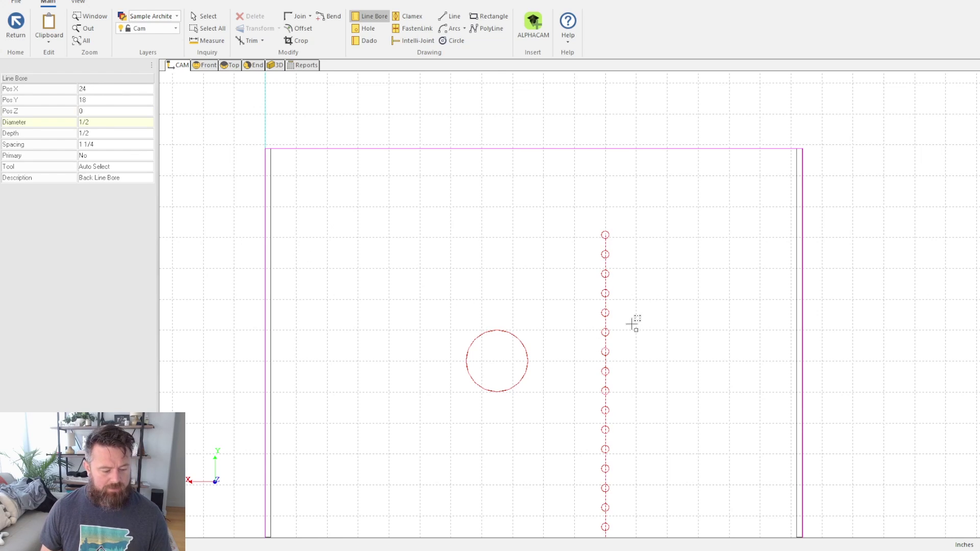
key("Escape")
left_click(610, 260)
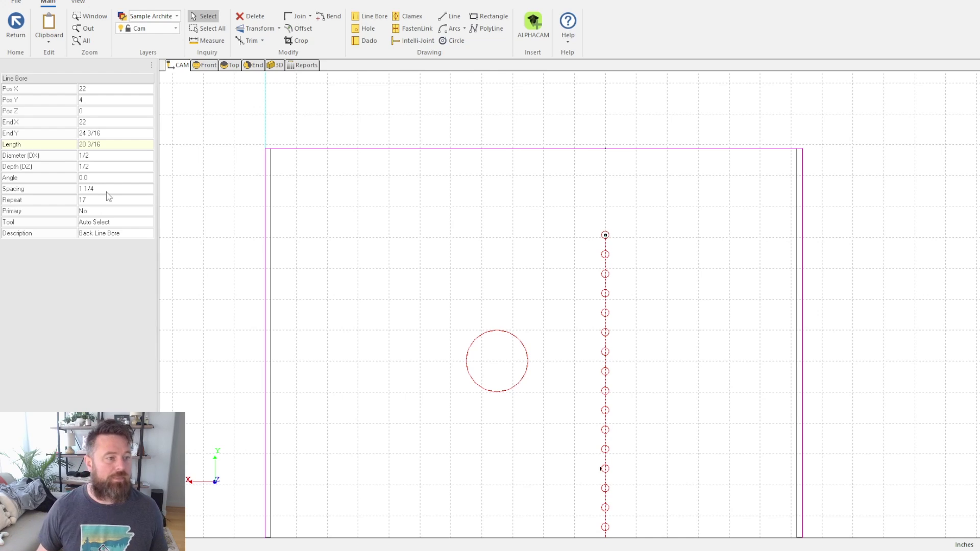
Step: Set the line bore holes to 3/16 diameter and 1/8 depth
left_click(110, 156)
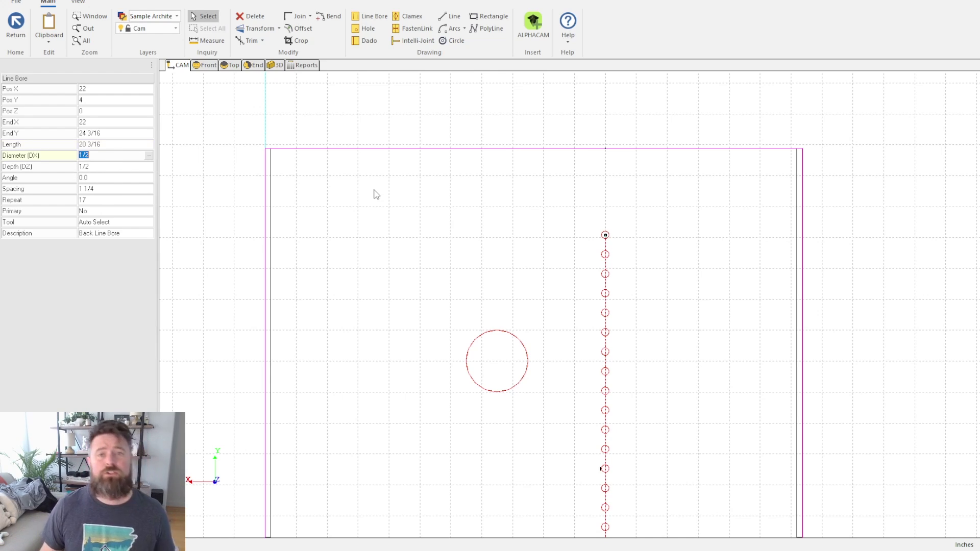
type("3/16")
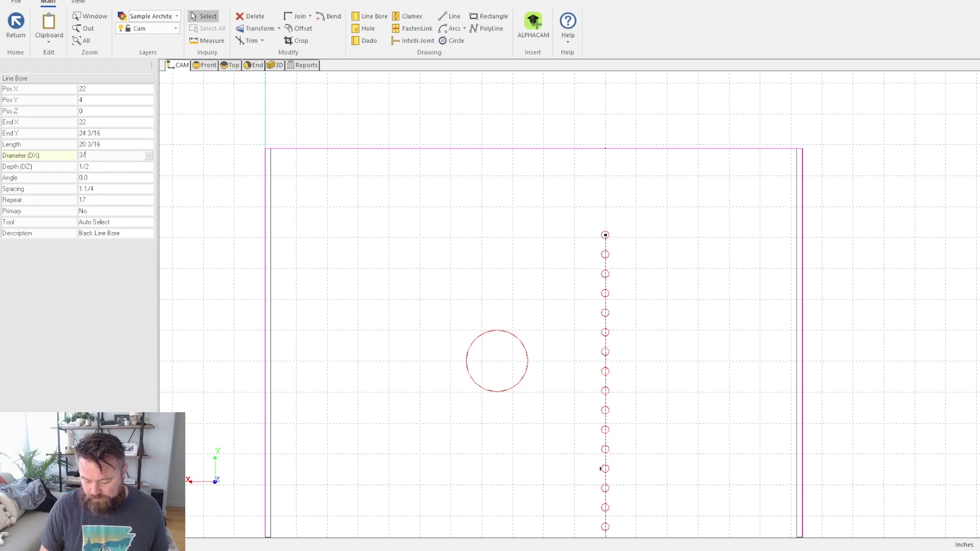
left_click(129, 169)
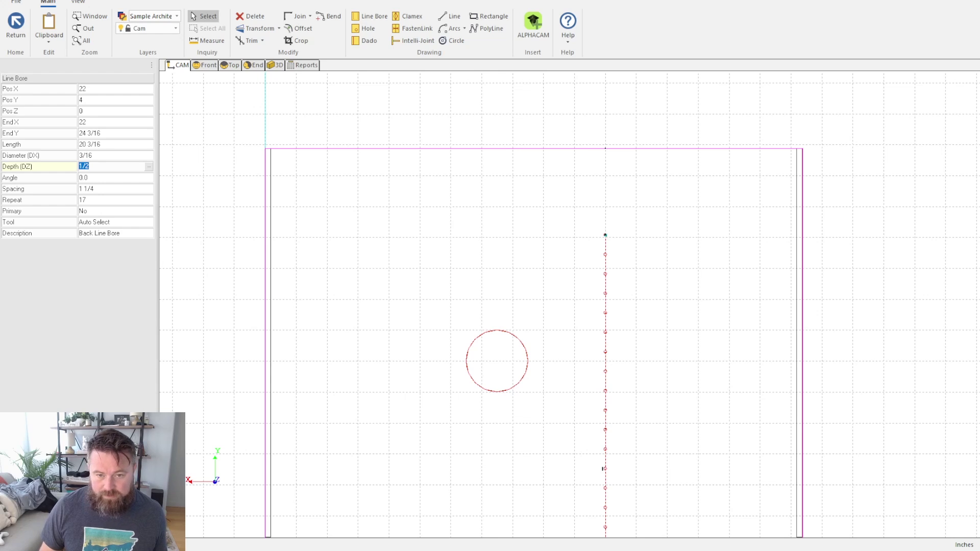
key("BackSpace")
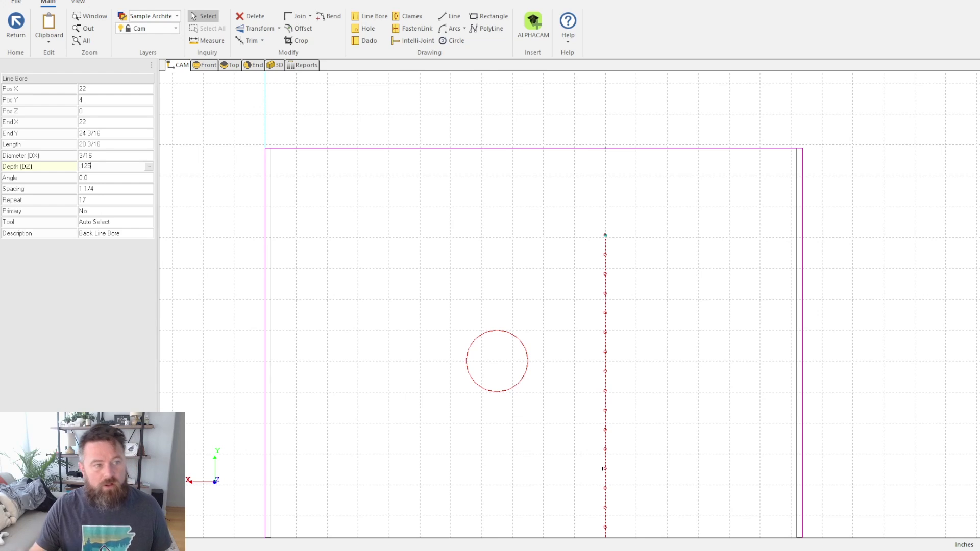
key("Return")
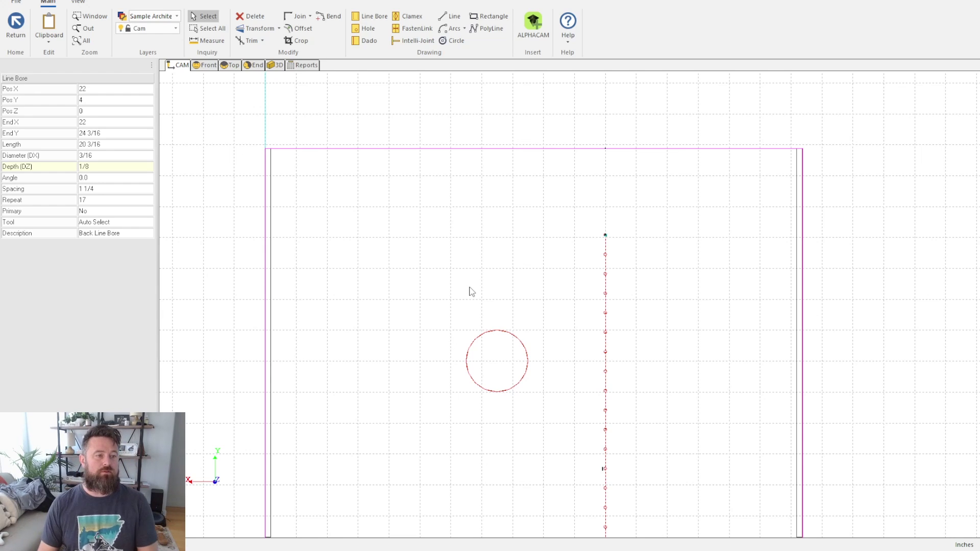
Step: Set the line bore to repeat 20 times, extending the row to End Y 27 15/16
left_click(102, 189)
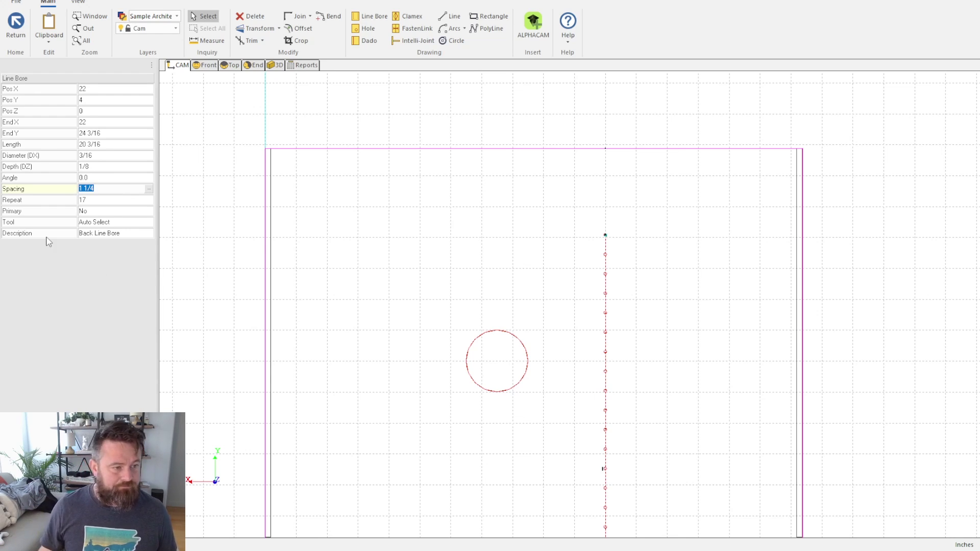
left_click(109, 201)
scroll(288, 304, "up", 2)
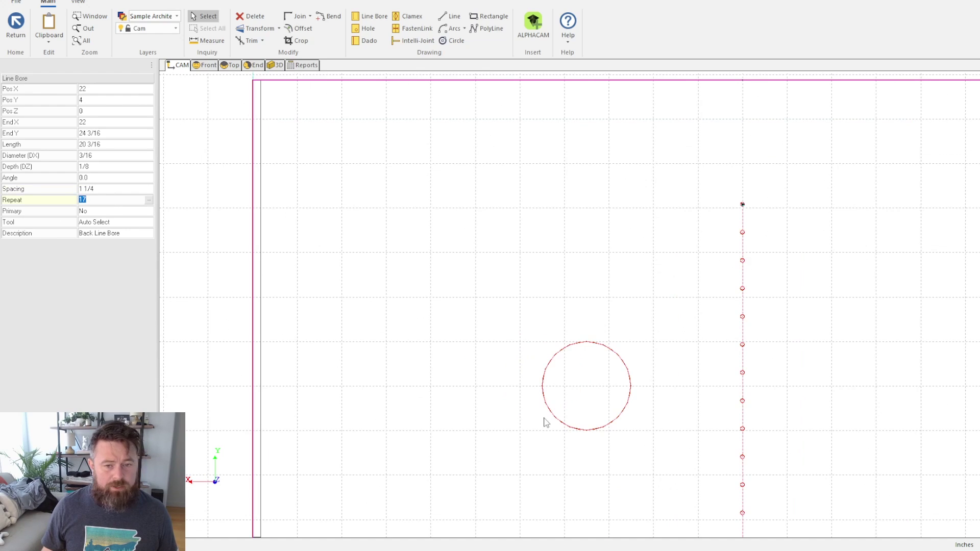
scroll(599, 432, "down", 4)
middle_click_drag(757, 457, 677, 335)
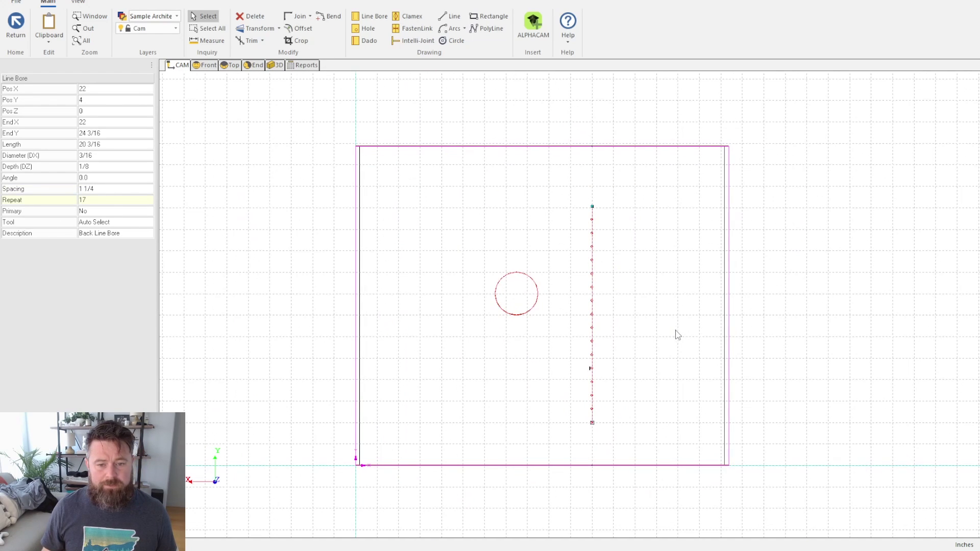
left_click(103, 201)
type("20")
key("Return")
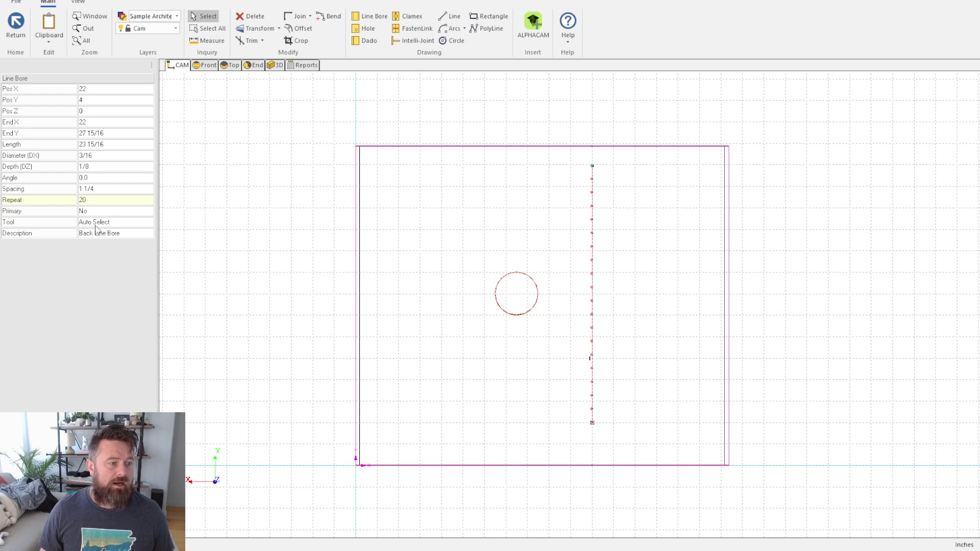
left_click(143, 223)
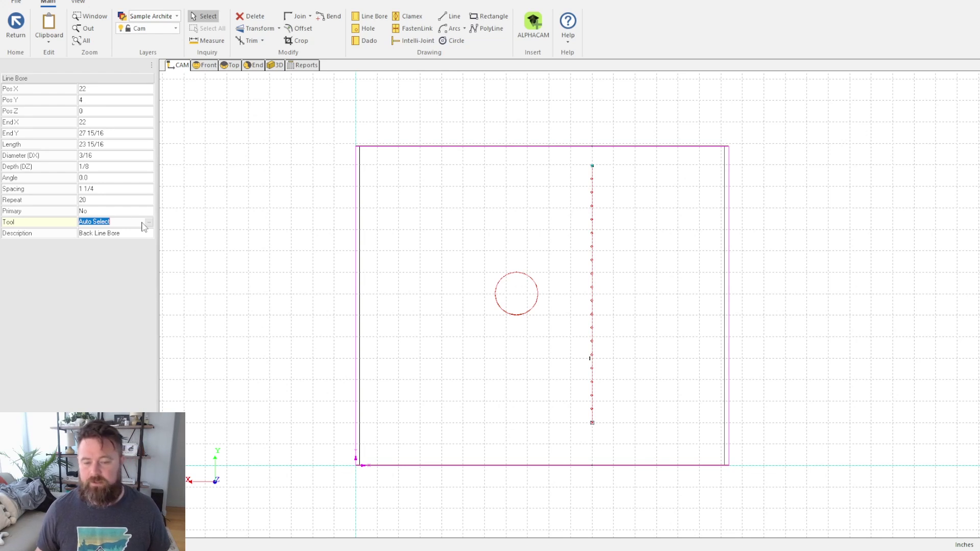
left_click(277, 65)
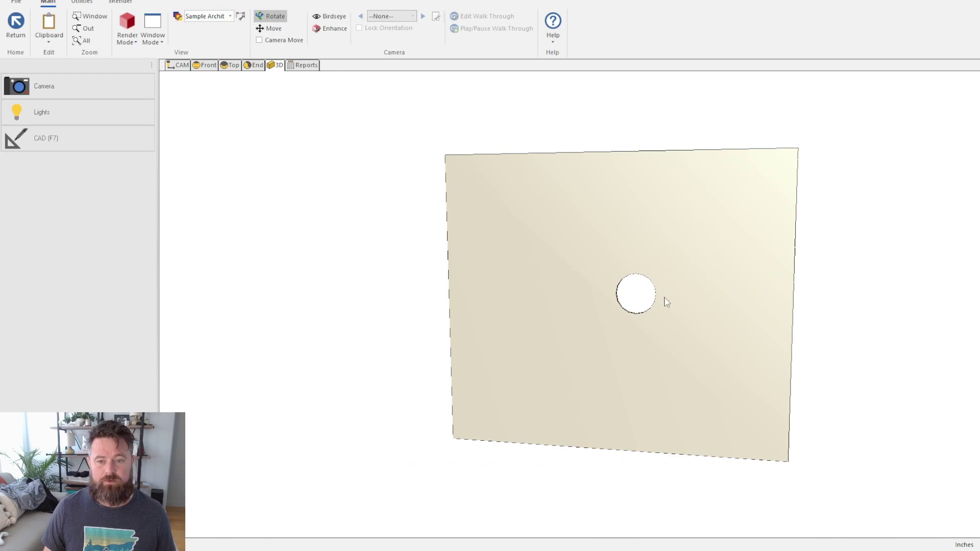
left_click_drag(666, 301, 777, 289)
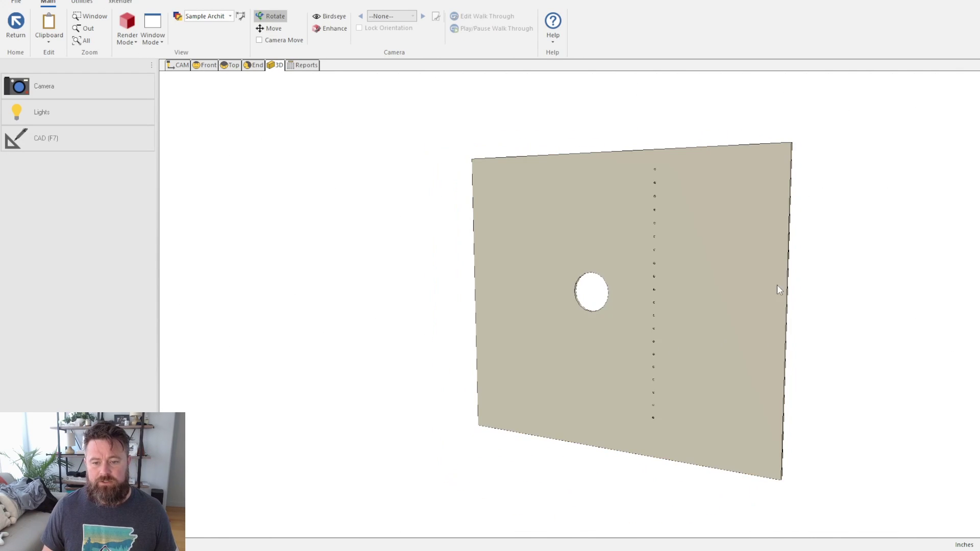
scroll(648, 263, "up", 10)
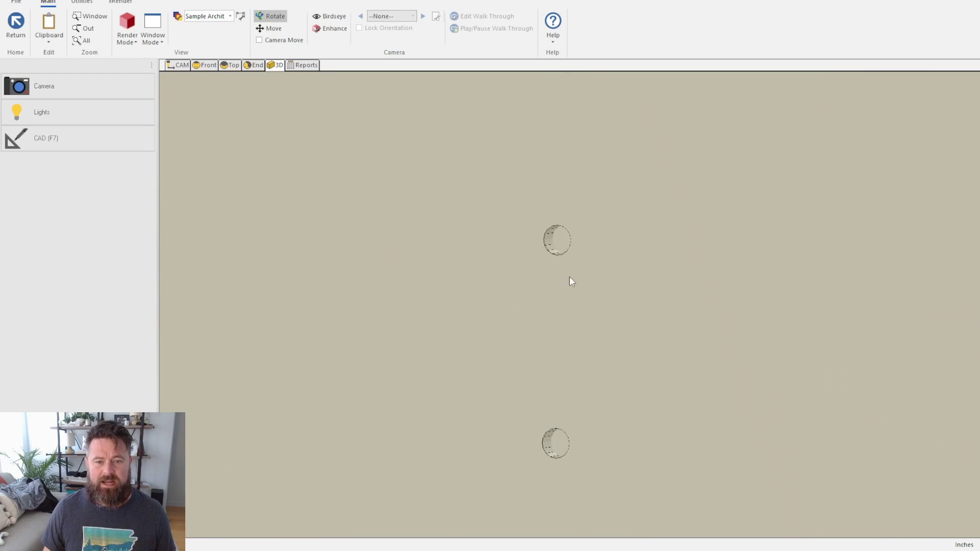
scroll(570, 307, "down", 6)
scroll(557, 296, "up", 5)
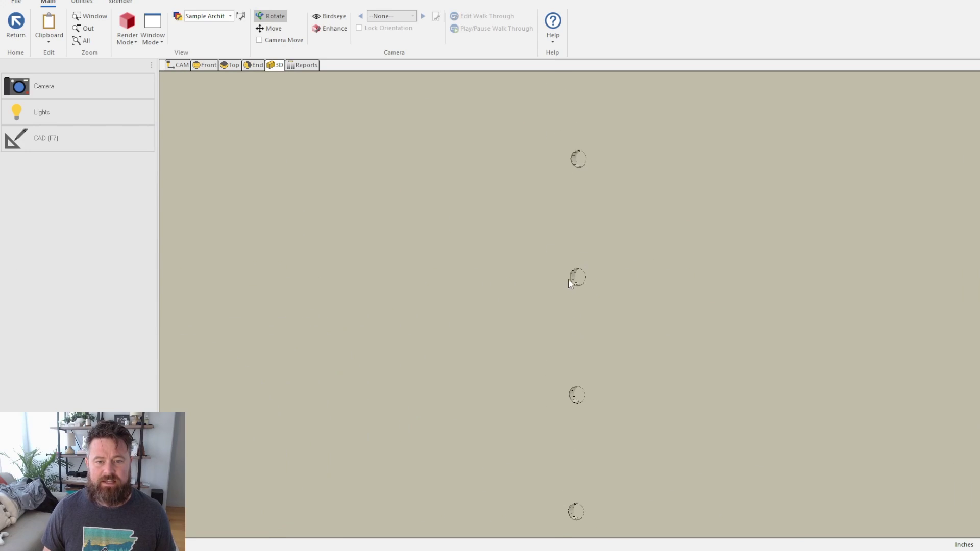
scroll(604, 360, "down", 5)
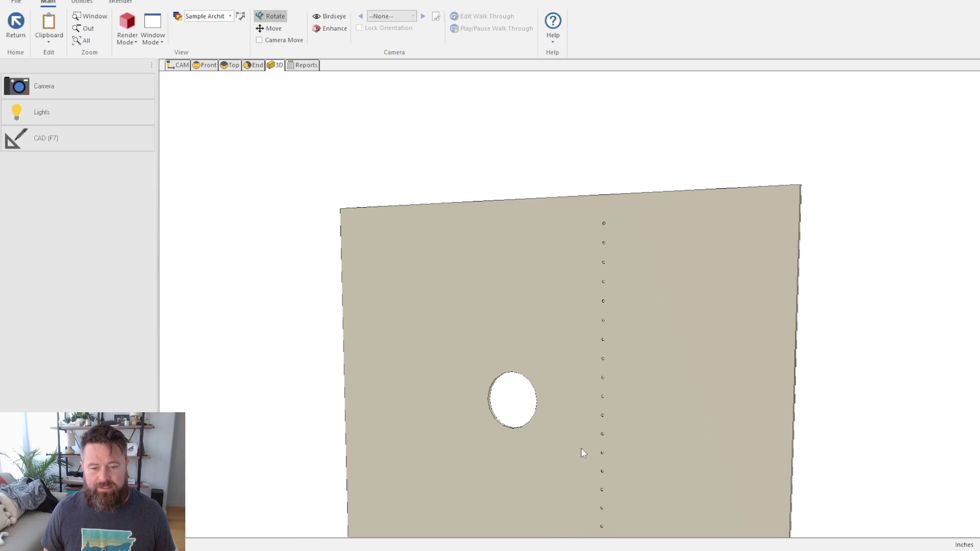
mouse_move(581, 454)
left_mouse_down()
mouse_move(759, 446)
mouse_move(783, 459)
mouse_move(254, 415)
mouse_move(725, 454)
left_mouse_up()
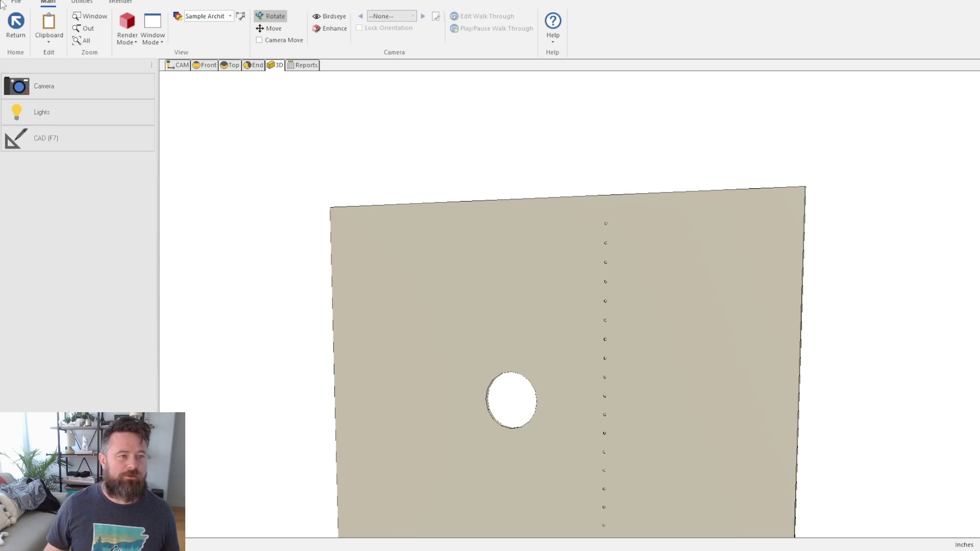
Step: Back in the 2D CAM drawing, delete the vertical row of line-bore shelf holes
left_click(181, 65)
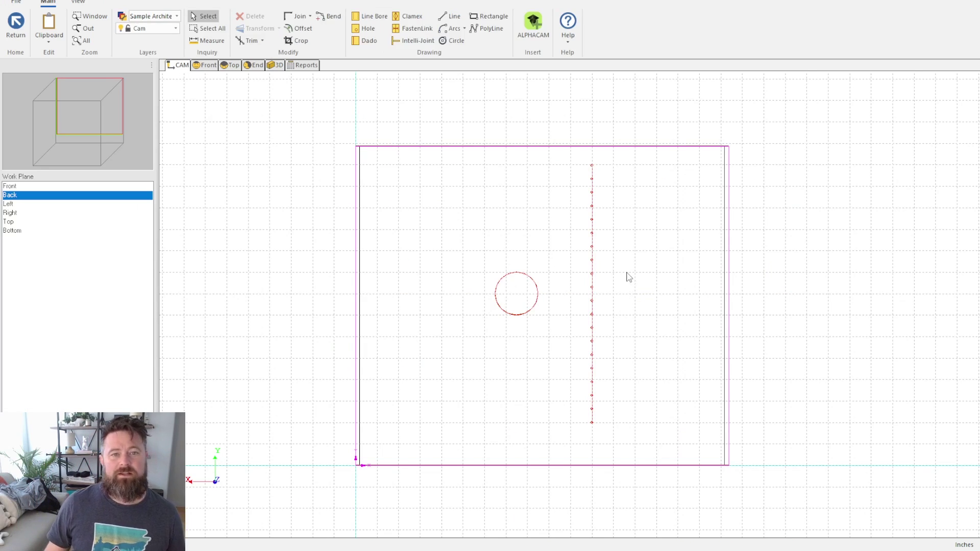
scroll(600, 248, "down", 1)
left_click_drag(606, 171, 584, 403)
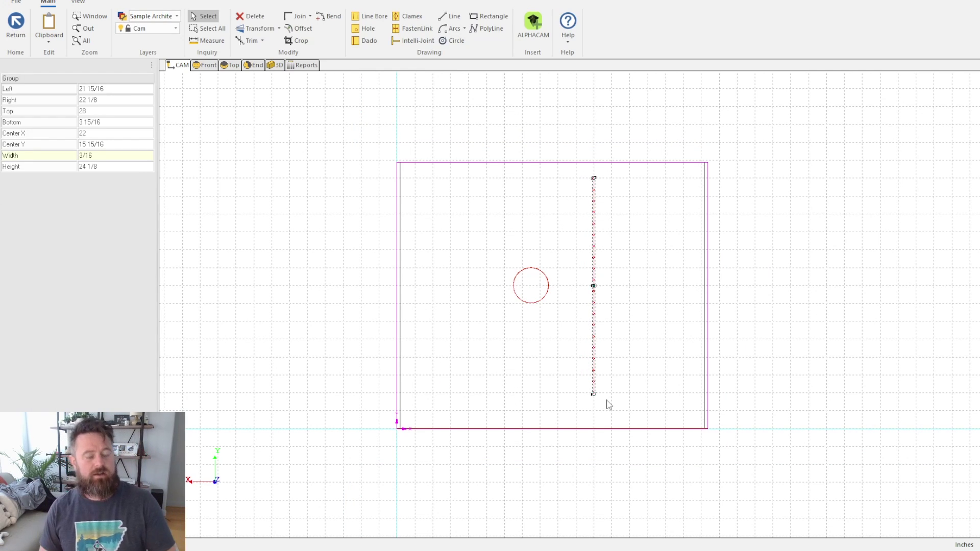
key("Delete")
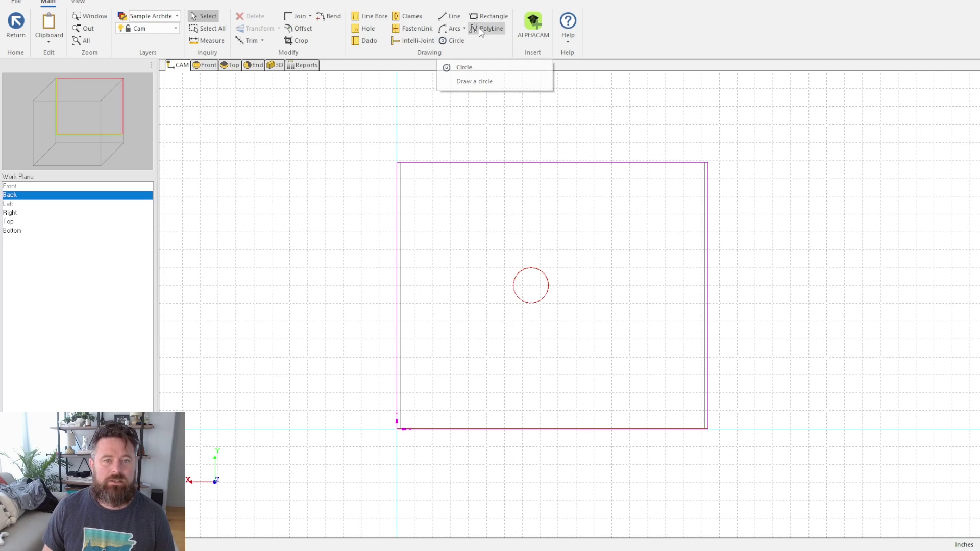
Step: Draw a closed triangle beside the round hole, with corners at (24,20) and (30,14)
left_click(449, 15)
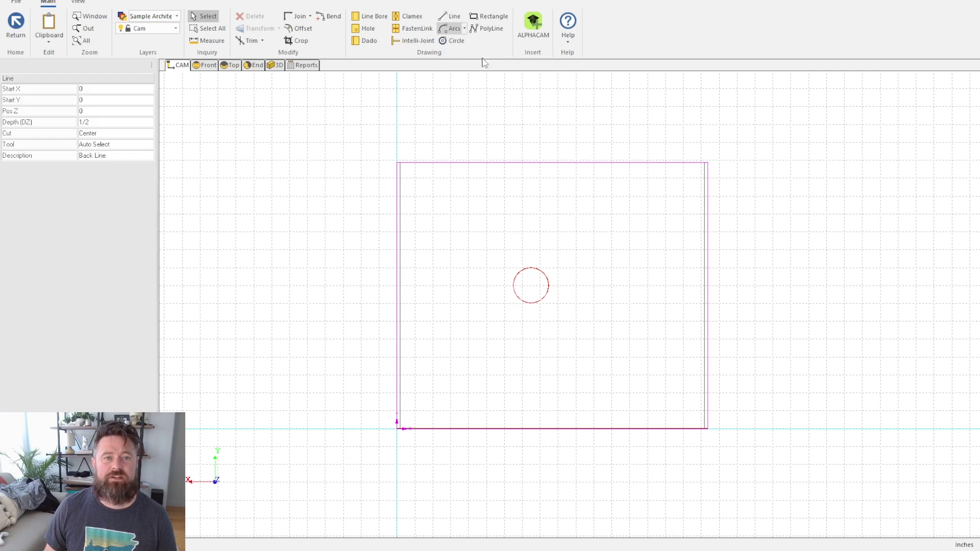
left_click(608, 322)
left_click(612, 250)
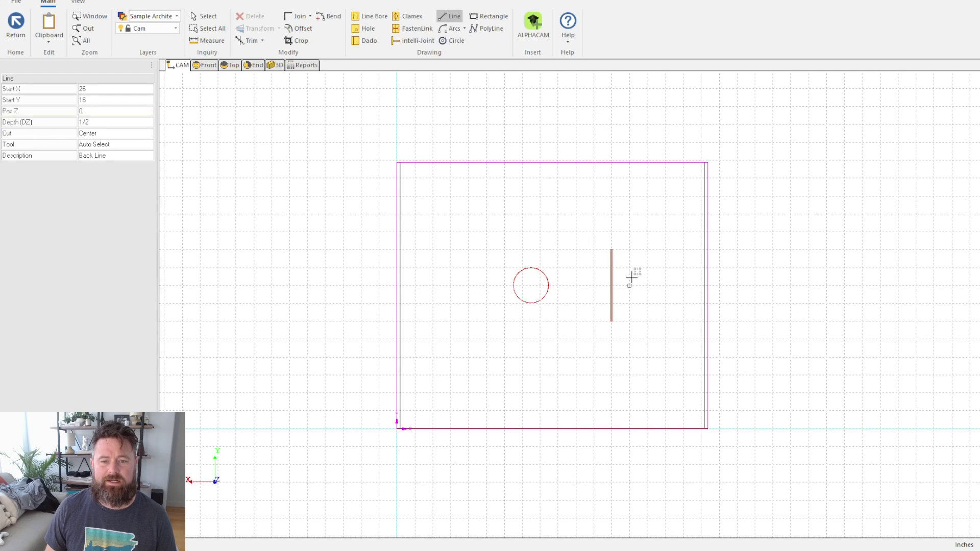
left_click(665, 303)
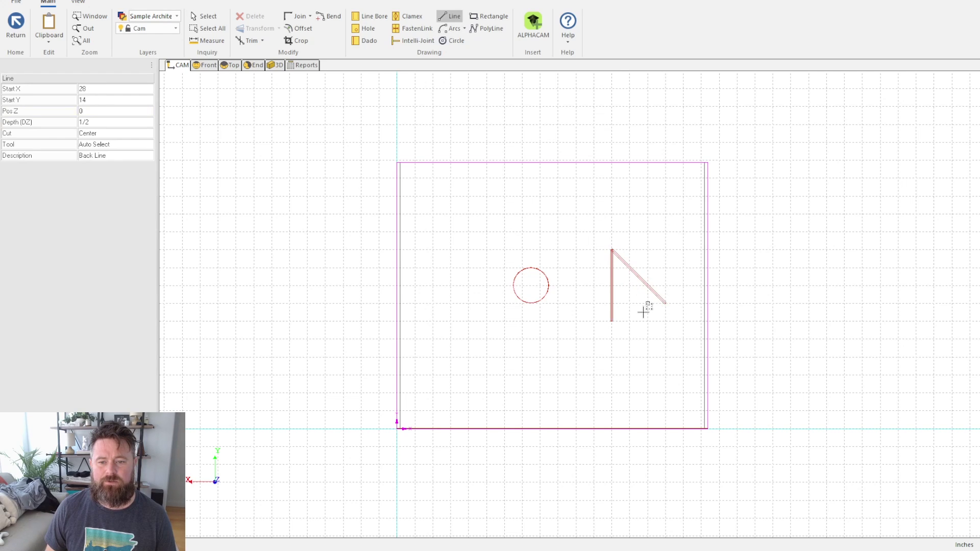
left_click(612, 321)
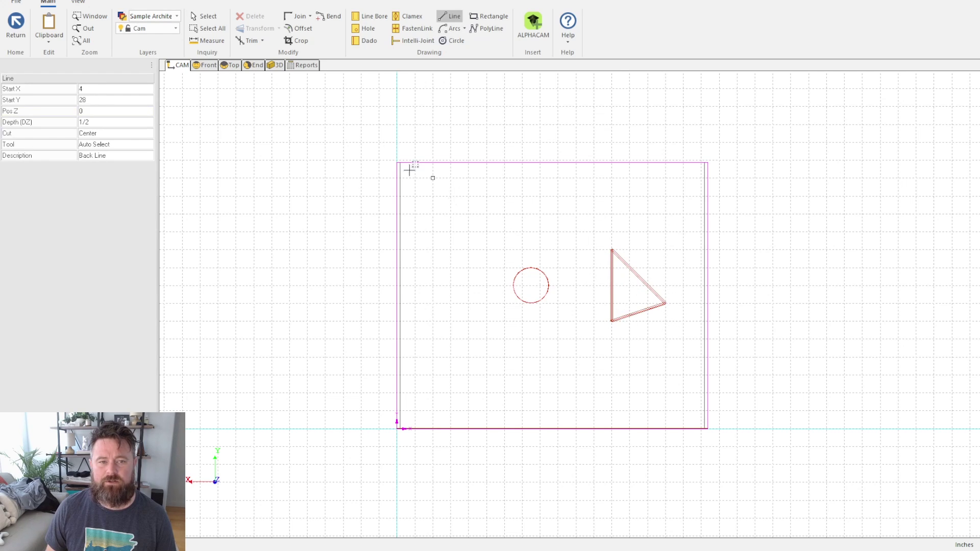
left_click(15, 23)
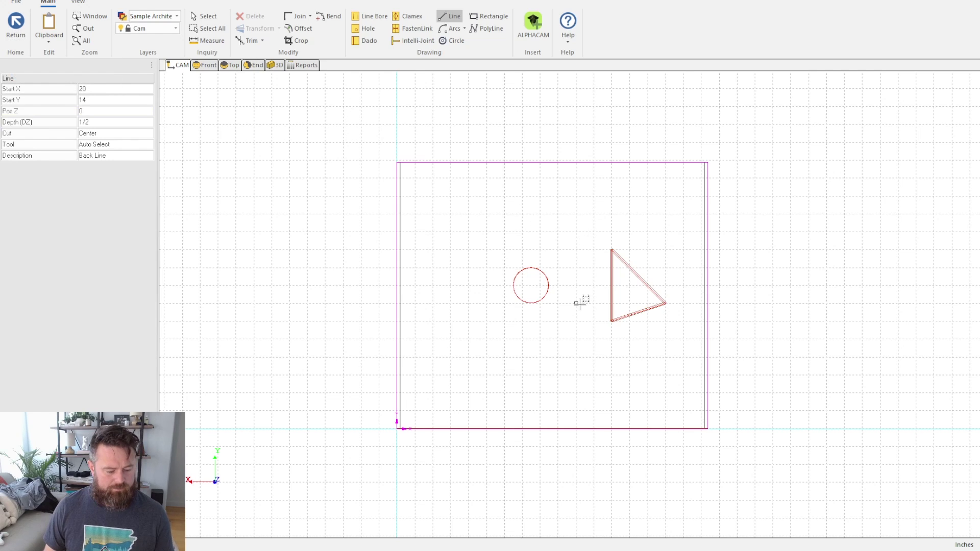
Step: Select the triangle's bottom side, then orbit the 3D view to inspect the cutouts
scroll(665, 347, "up", 5)
left_click(584, 280)
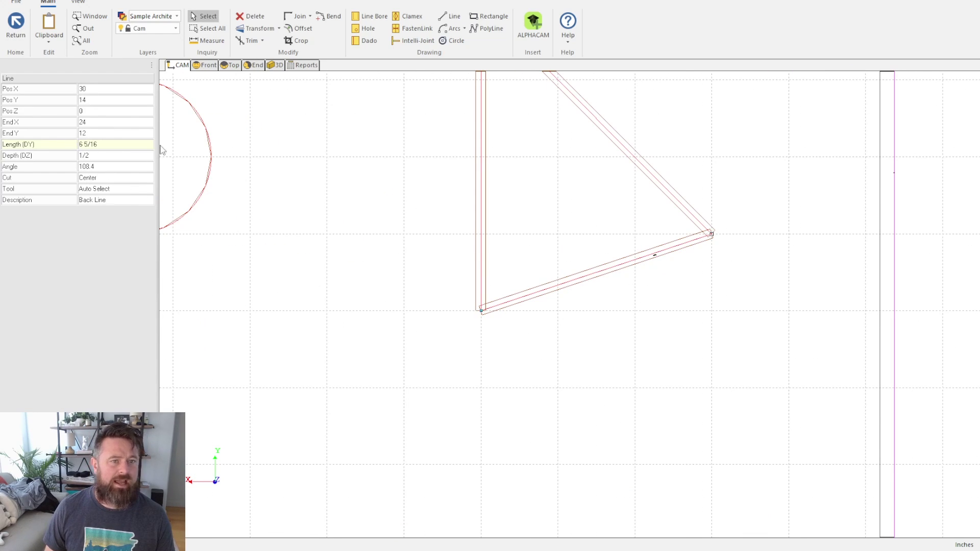
scroll(488, 251, "down", 2)
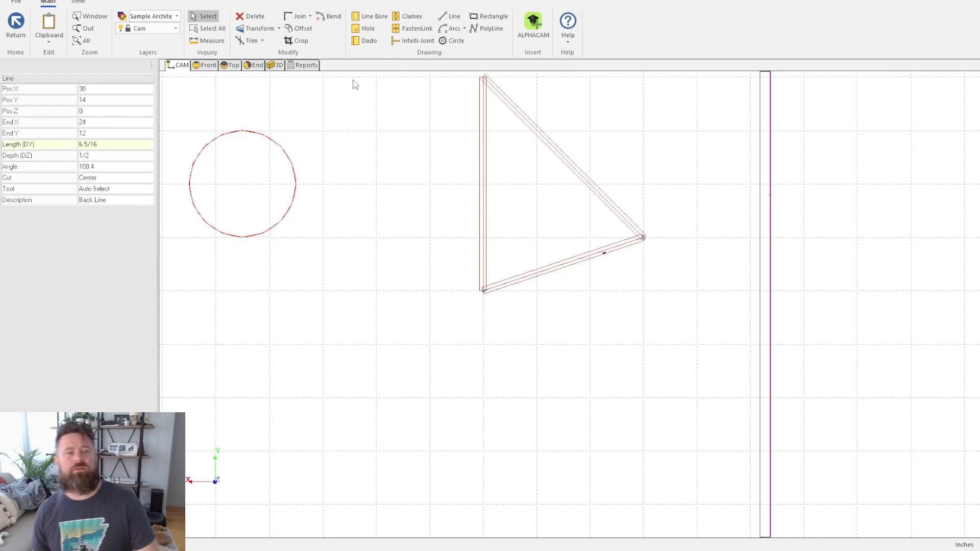
left_click(276, 65)
mouse_move(570, 311)
left_mouse_down()
mouse_move(838, 407)
mouse_move(733, 451)
mouse_move(728, 411)
mouse_move(642, 442)
mouse_move(785, 406)
mouse_move(726, 454)
left_mouse_up()
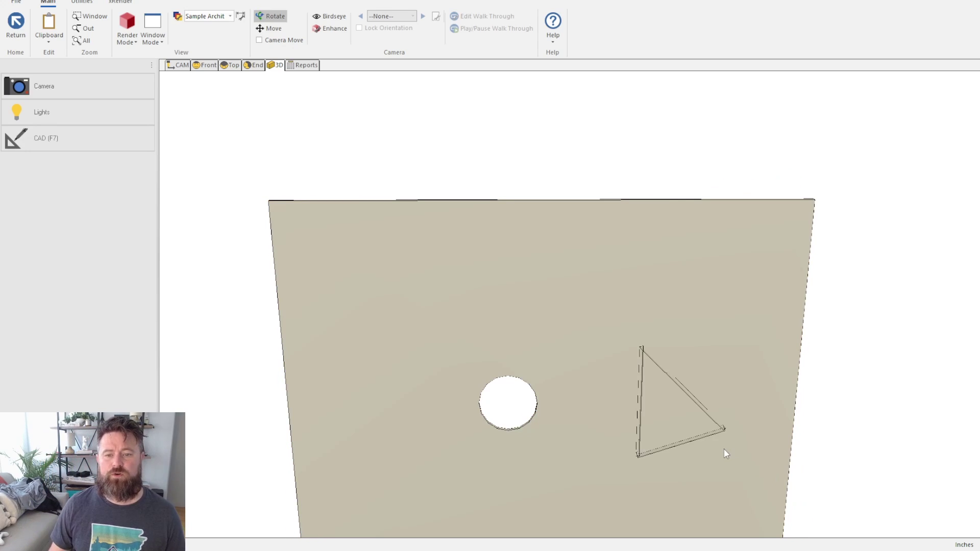
Step: In the flat CAM drawing, delete the triangle's bottom, vertical and diagonal sides
left_click(182, 68)
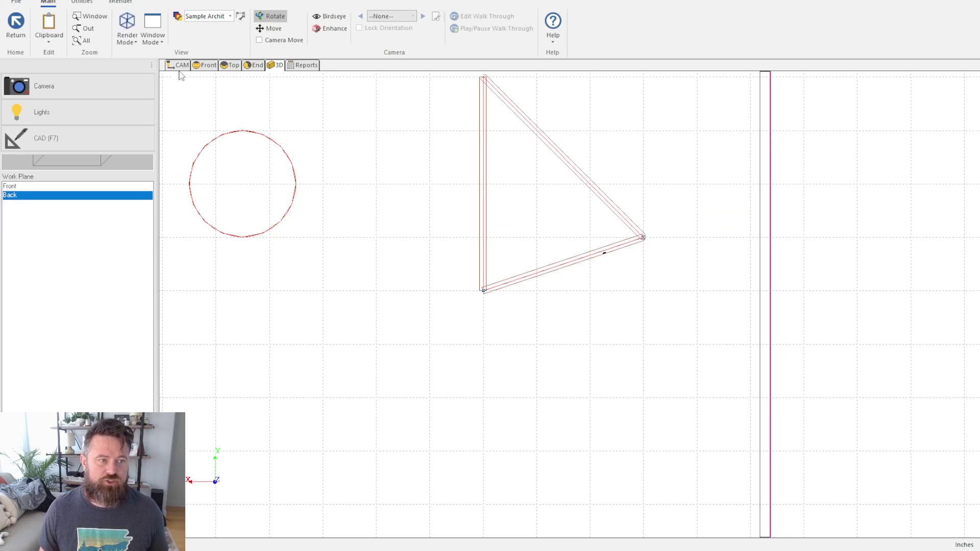
left_click(584, 257)
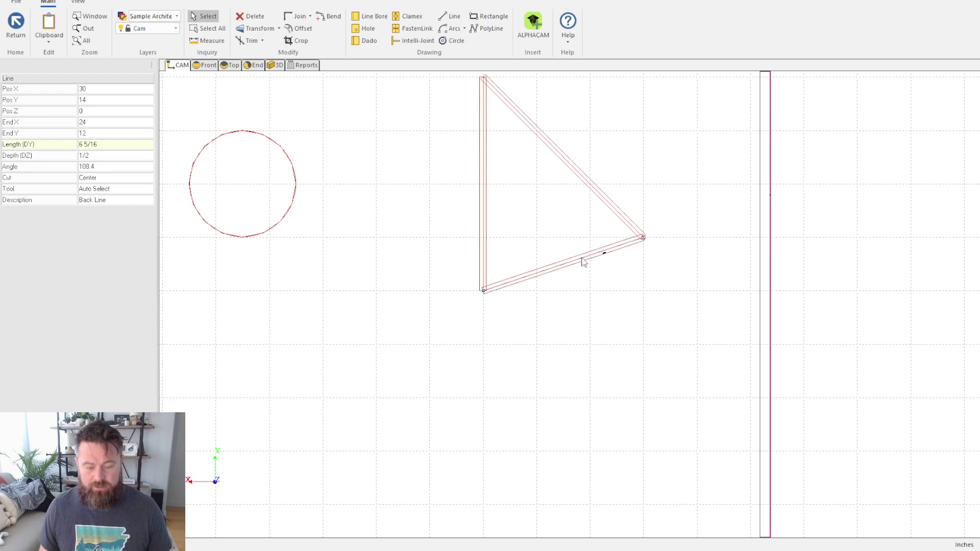
key("Delete")
left_click(483, 181)
key("Delete")
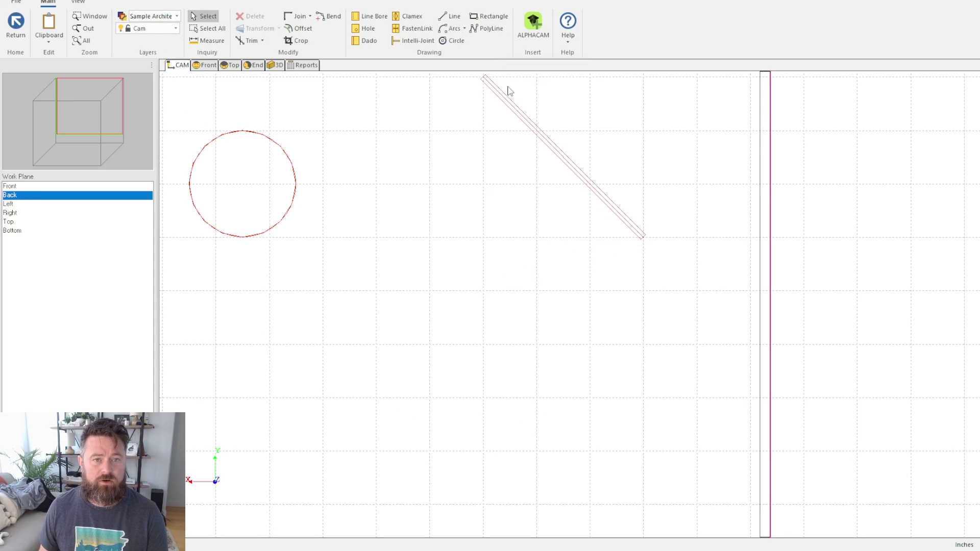
left_click(506, 95)
key("Delete")
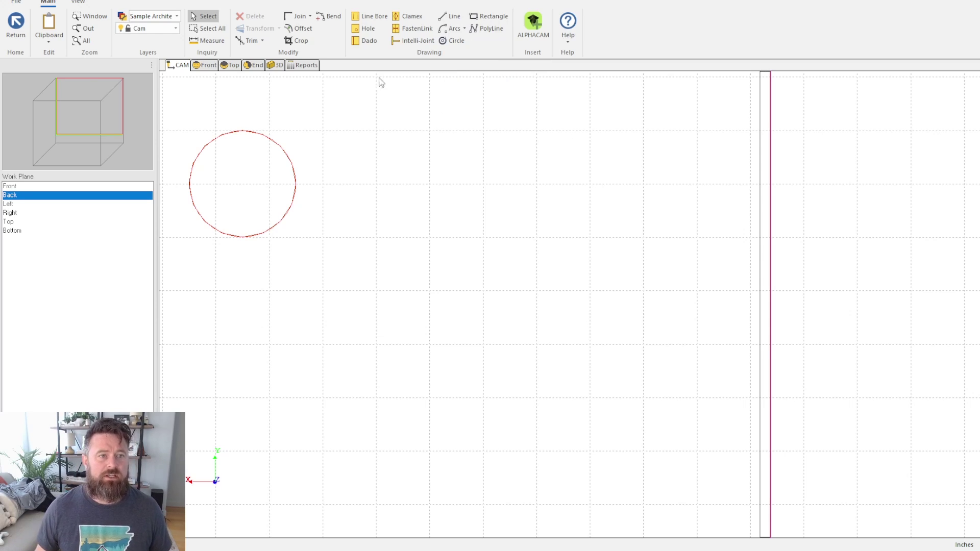
left_click(251, 40)
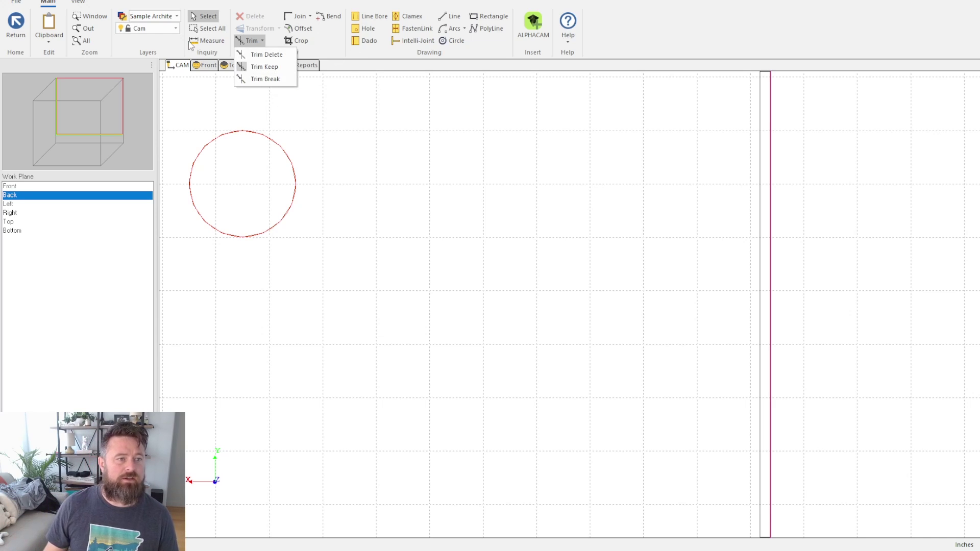
left_click(206, 41)
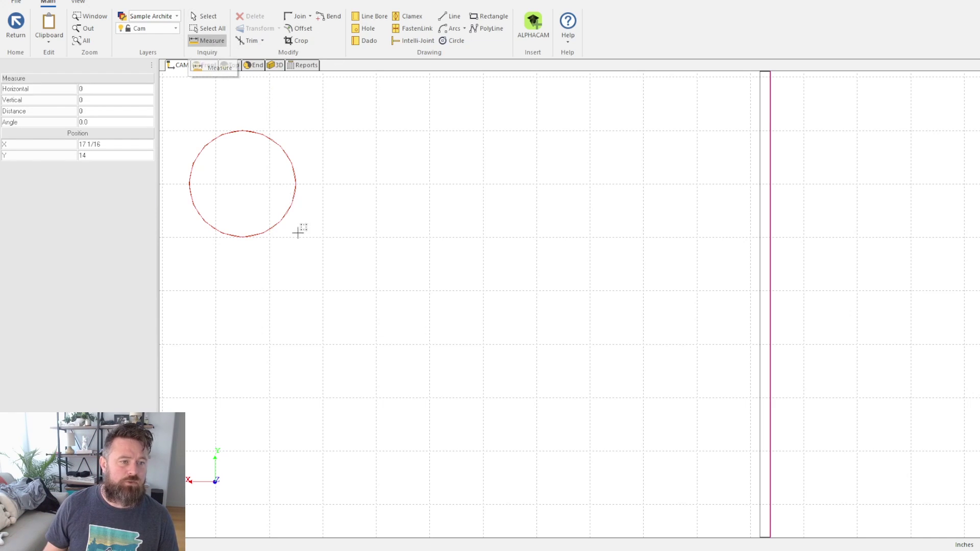
left_click(242, 184)
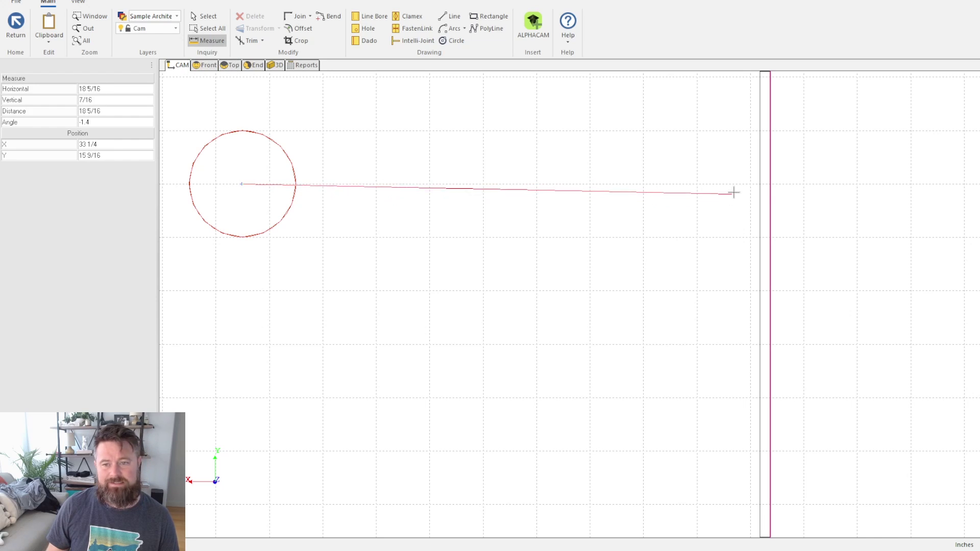
left_click(625, 157)
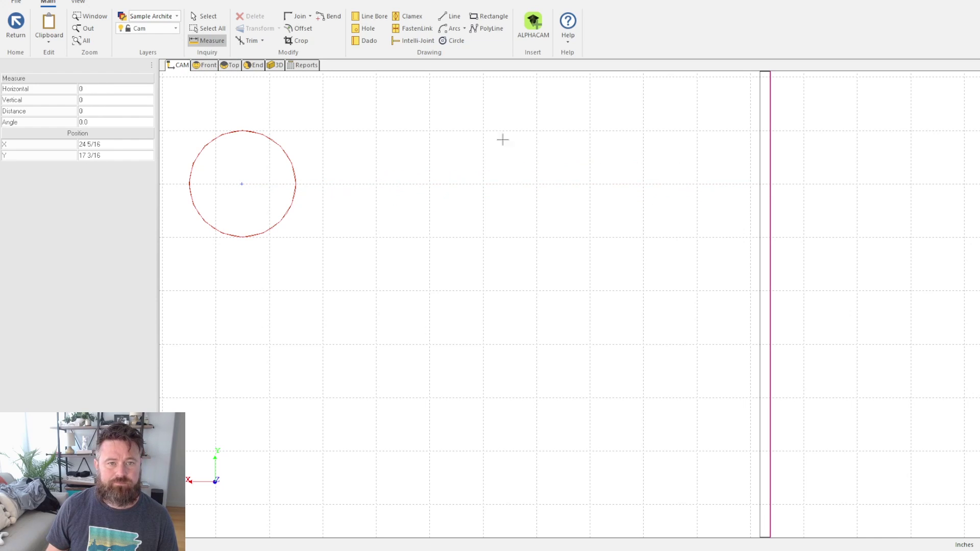
left_click(209, 40)
scroll(291, 171, "down", 5)
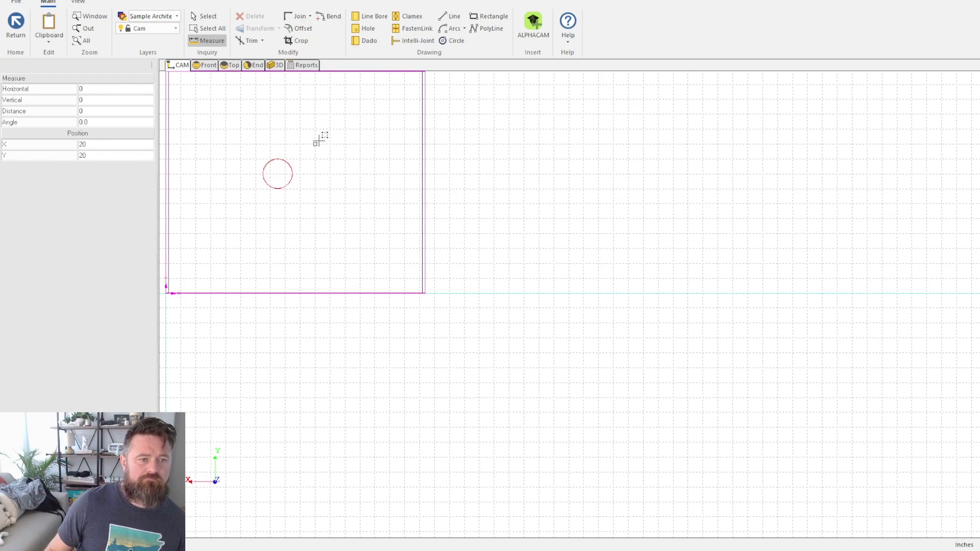
middle_click_drag(394, 219, 486, 254)
scroll(429, 212, "up", 2)
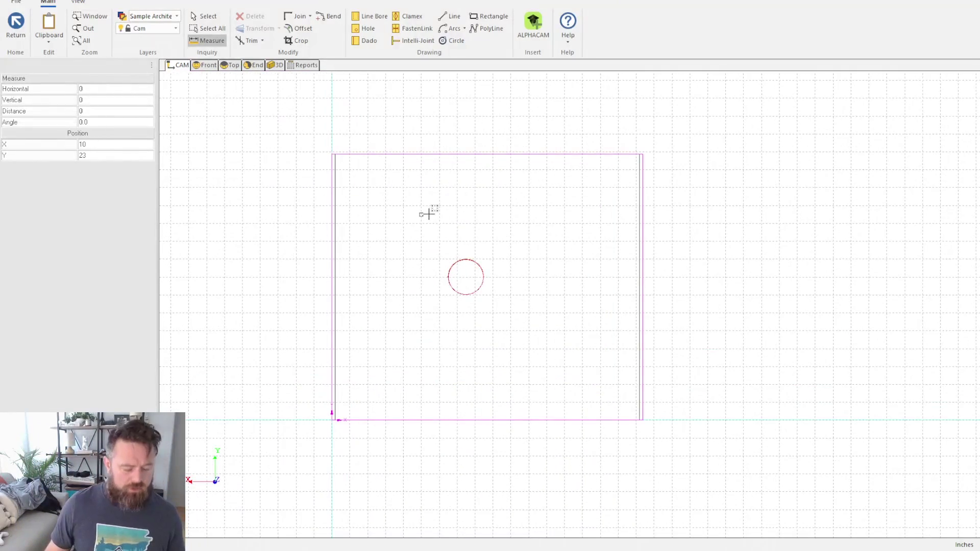
key("Escape")
scroll(465, 276, "down", 2)
scroll(448, 252, "up", 3)
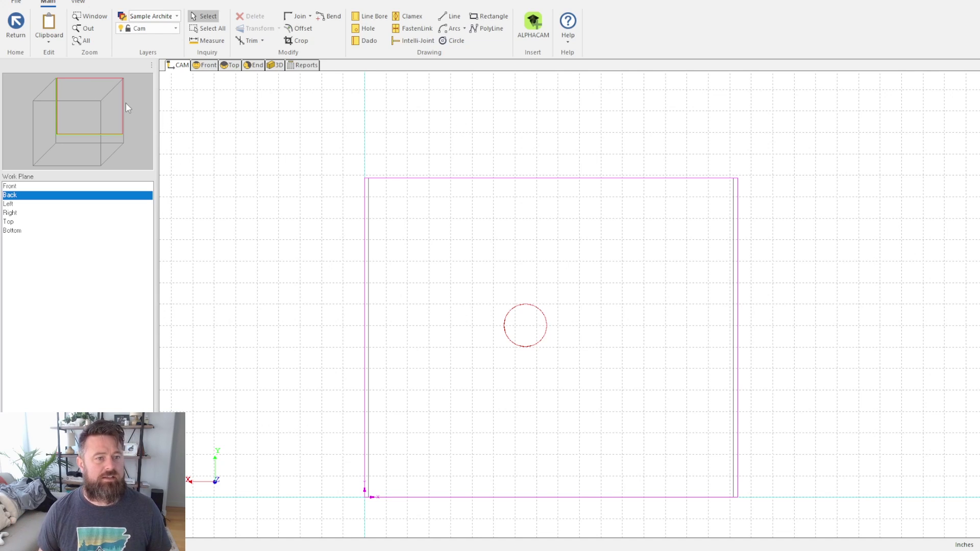
Step: Exit the CAM editor and show Cabinet#1 Std Base in its Section view
left_click(16, 23)
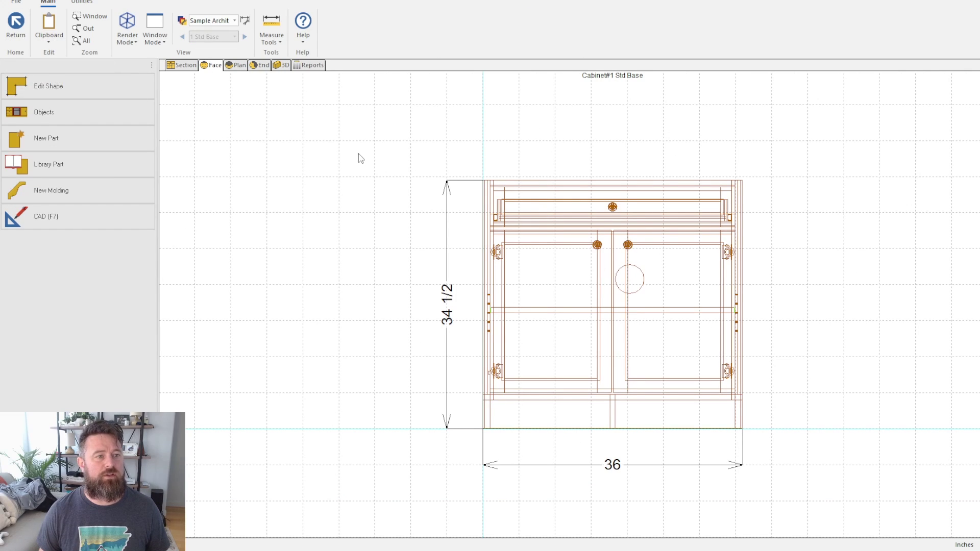
left_click(183, 65)
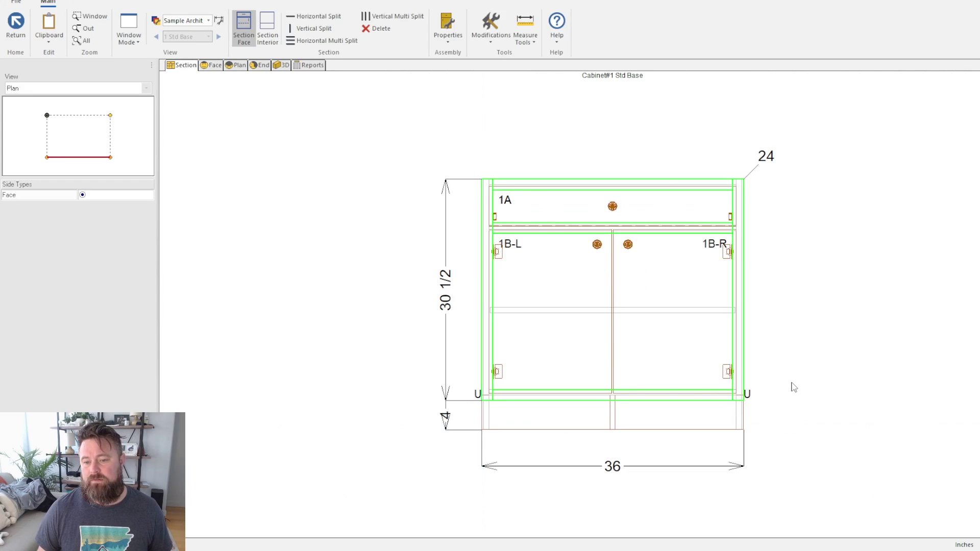